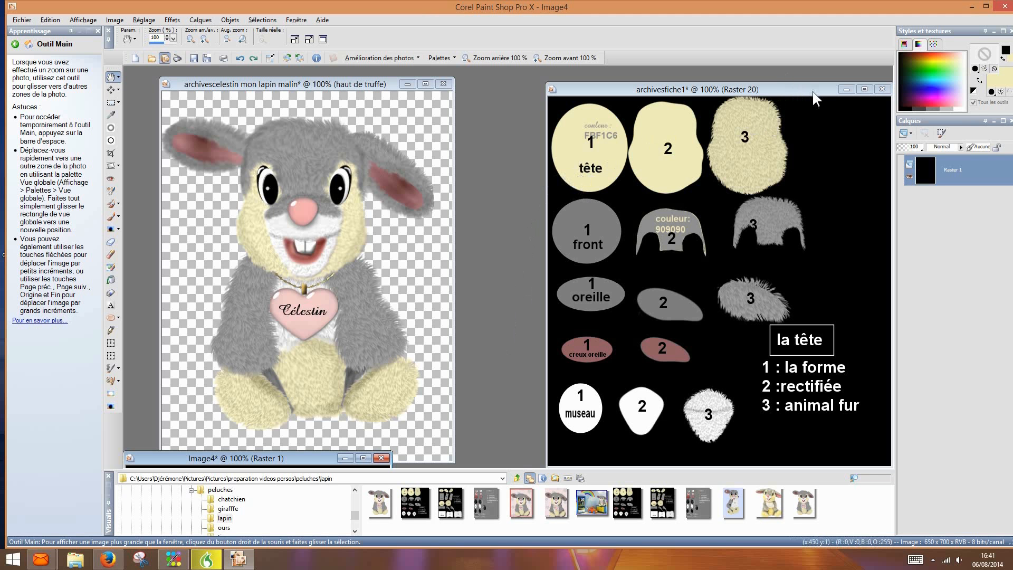
Step: Cascade the archivesfiche1, archivesfiche3 and archivesfiche2 reference sheets, and place the black Image4 canvas fully in view beside them
left_click_drag(813, 91, 448, 80)
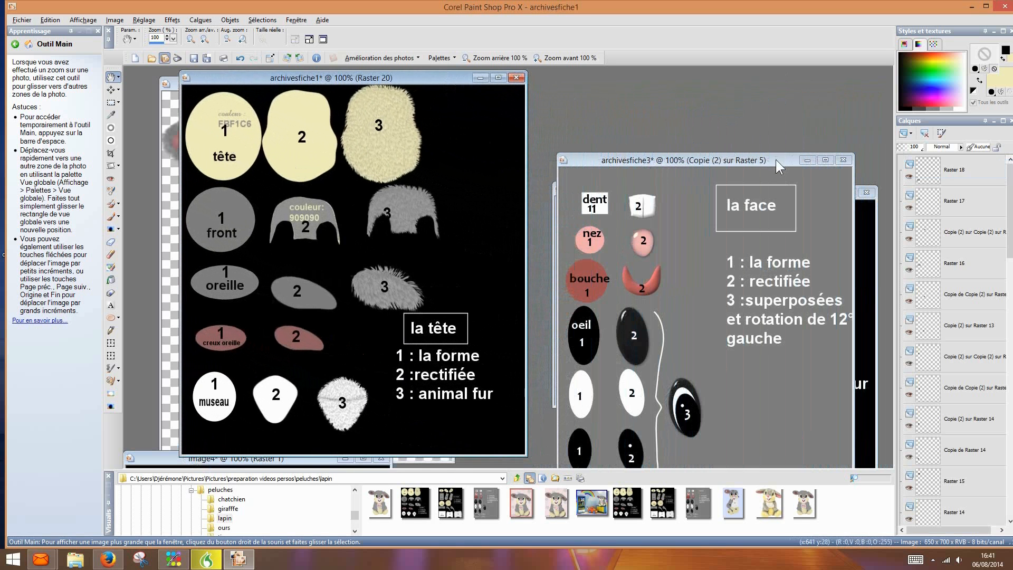
left_click_drag(781, 160, 430, 79)
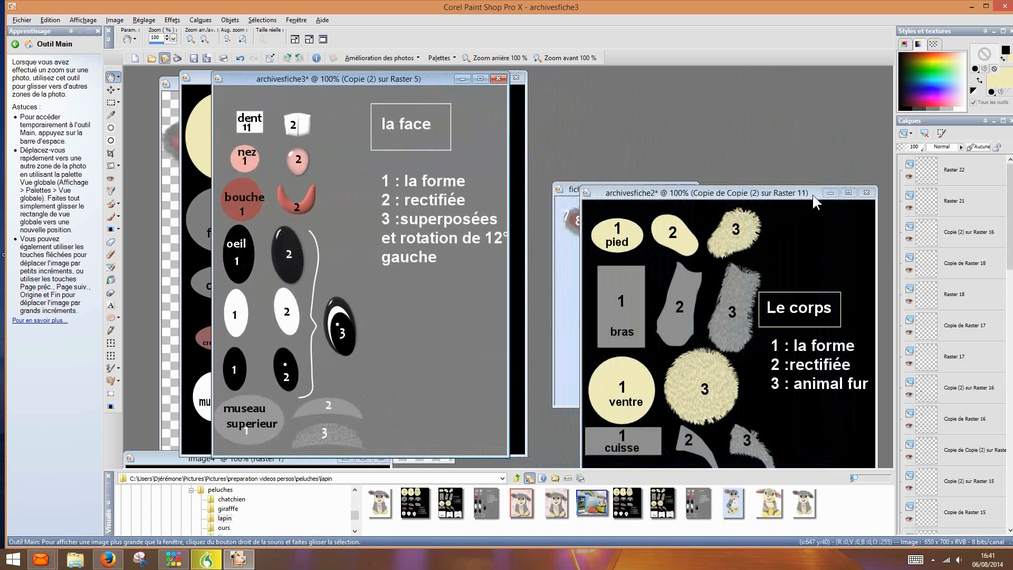
left_click_drag(814, 194, 475, 74)
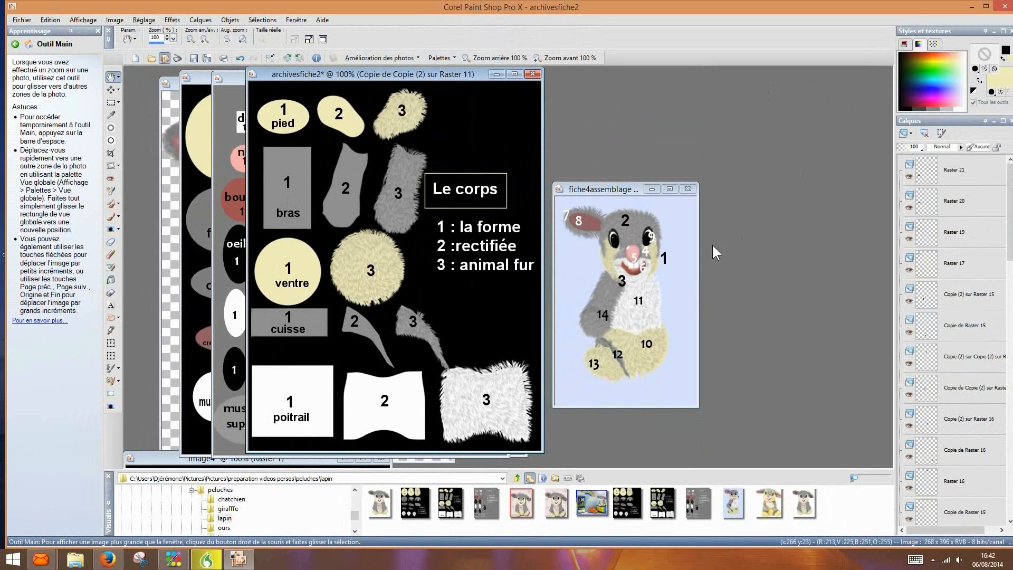
left_click(150, 457)
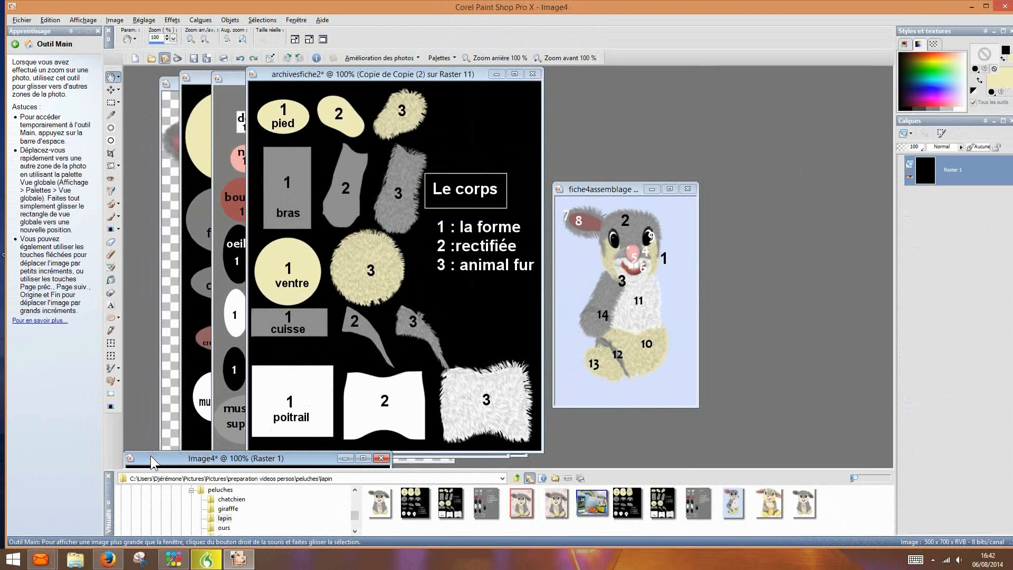
left_click_drag(153, 460, 534, 74)
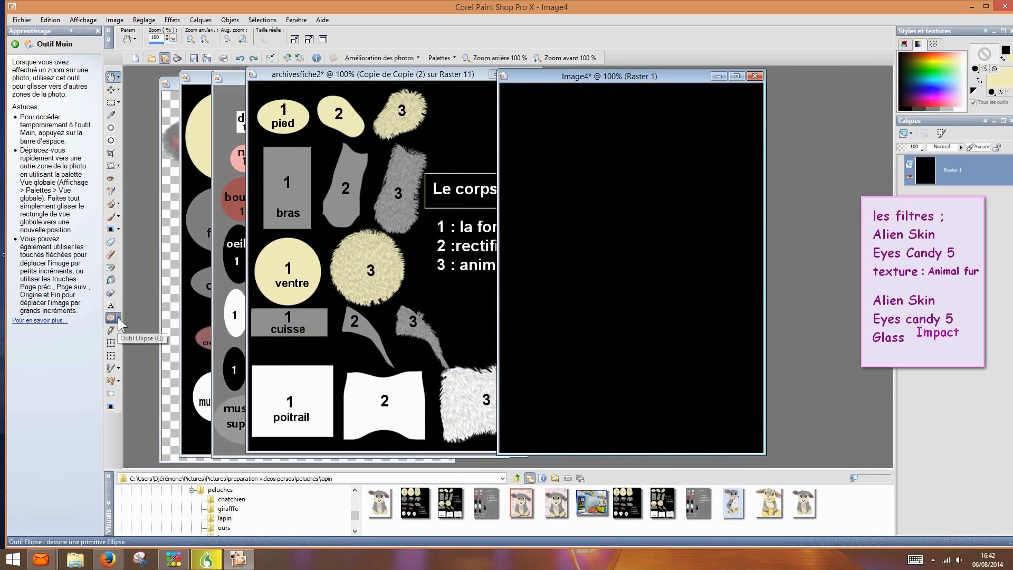
Step: Draw a pale yellow vector circle in the middle of Image4 with the Ellipse tool, with a radius of about 135 pixels
mouse_move(118, 318)
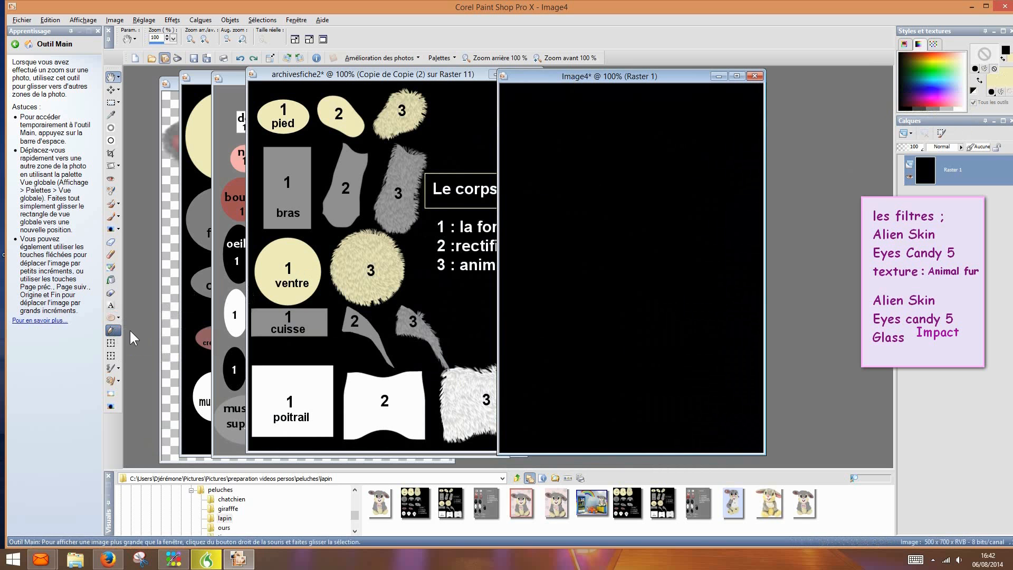
left_click(118, 319)
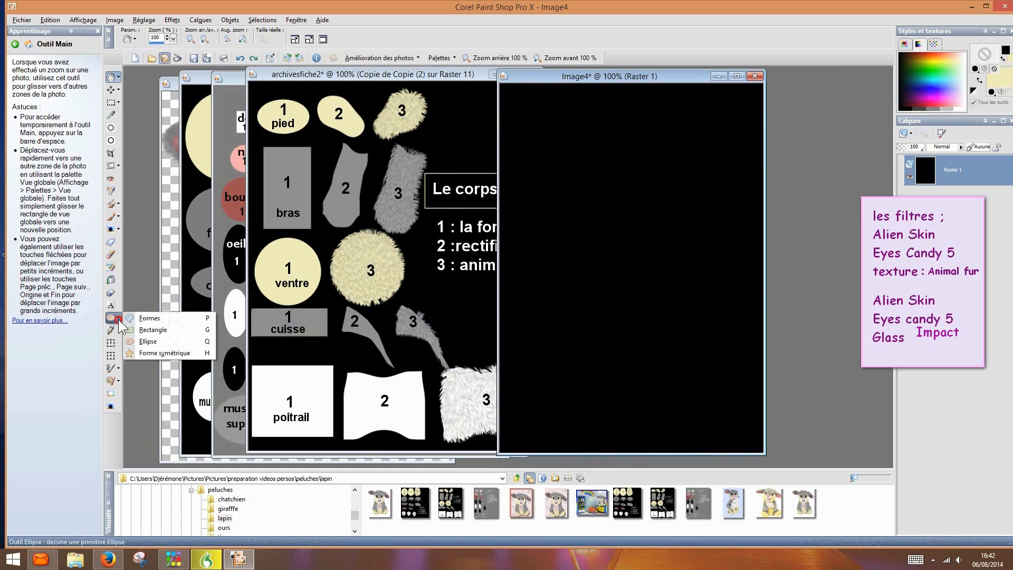
left_click(152, 339)
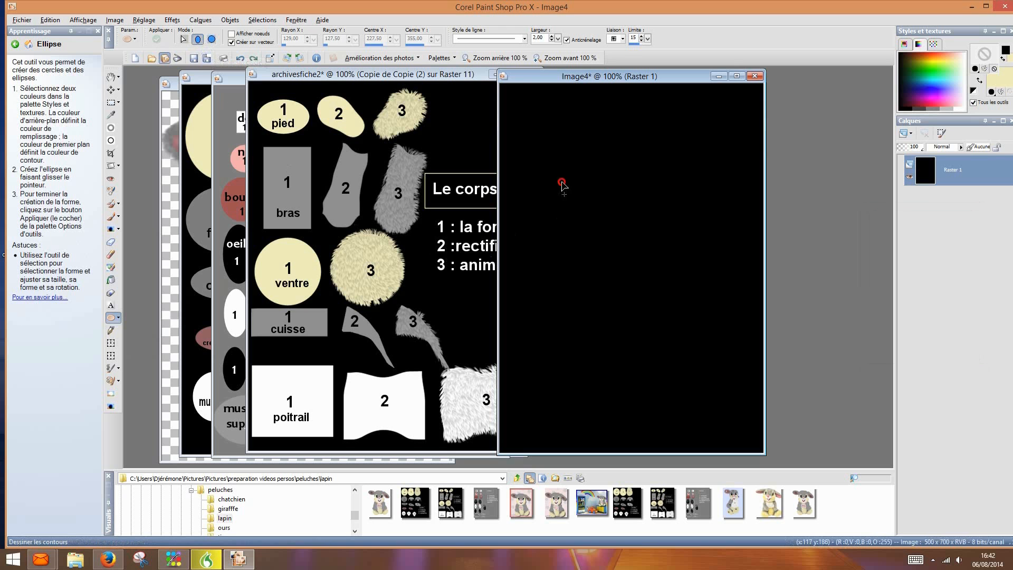
left_click_drag(561, 182, 706, 324)
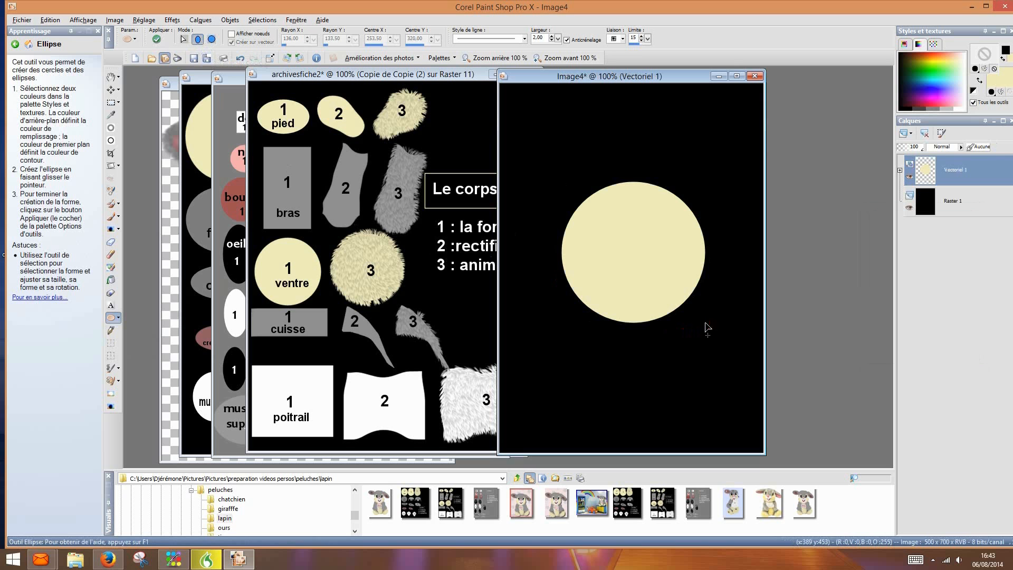
Step: Convert the pale yellow circle to a path and switch it to Edit mode
right_click(625, 244)
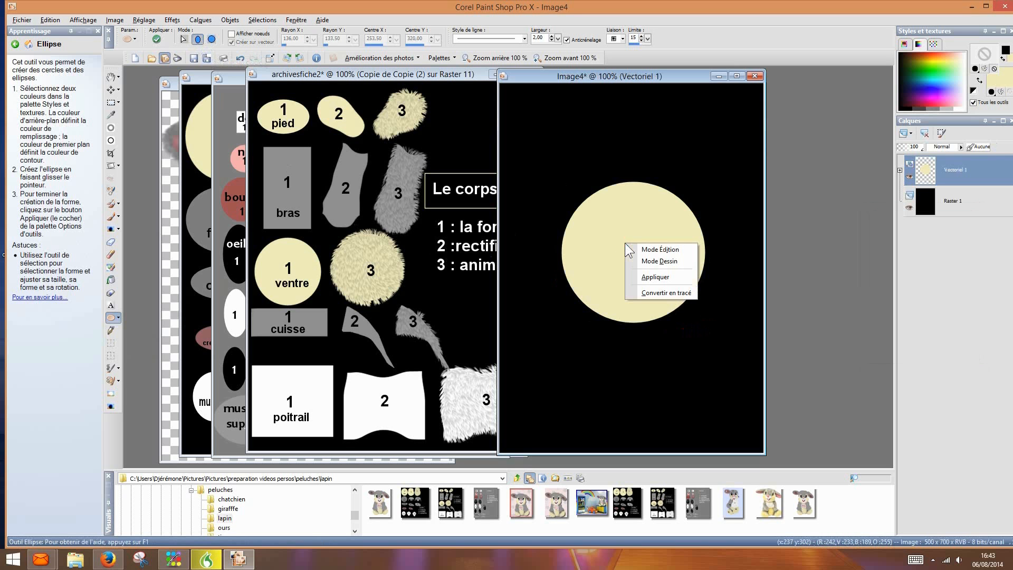
left_click(639, 291)
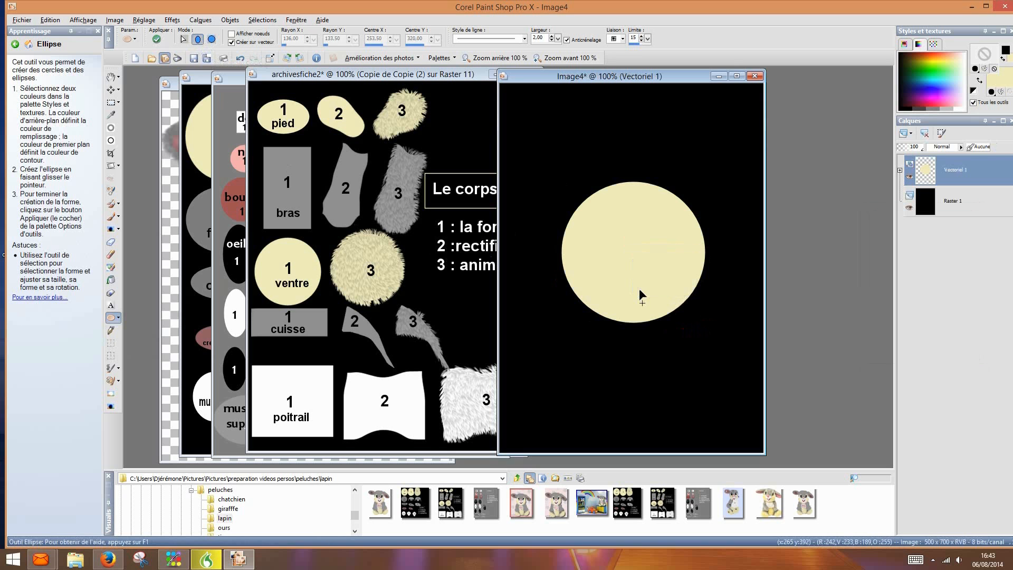
right_click(640, 239)
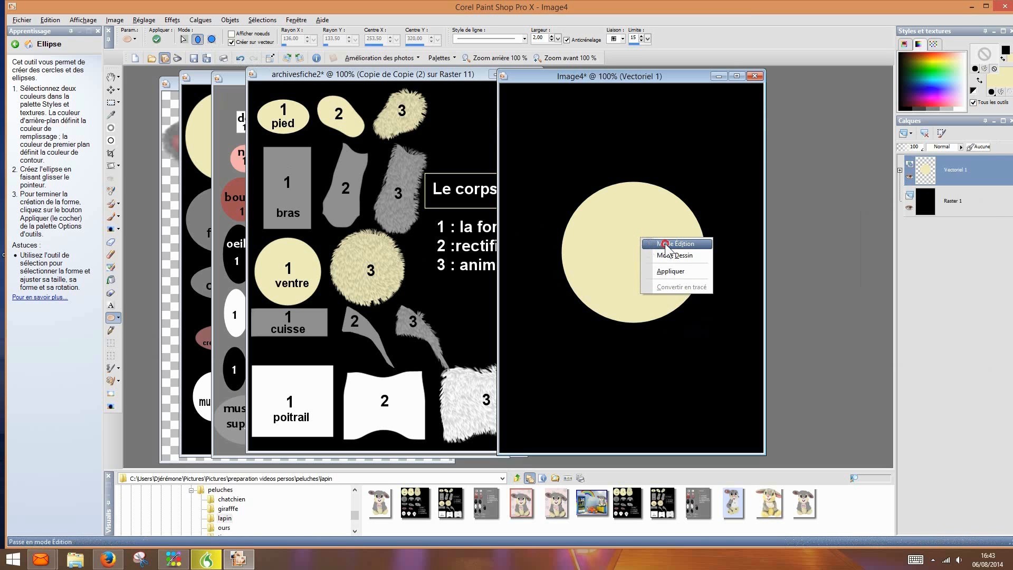
left_click(665, 244)
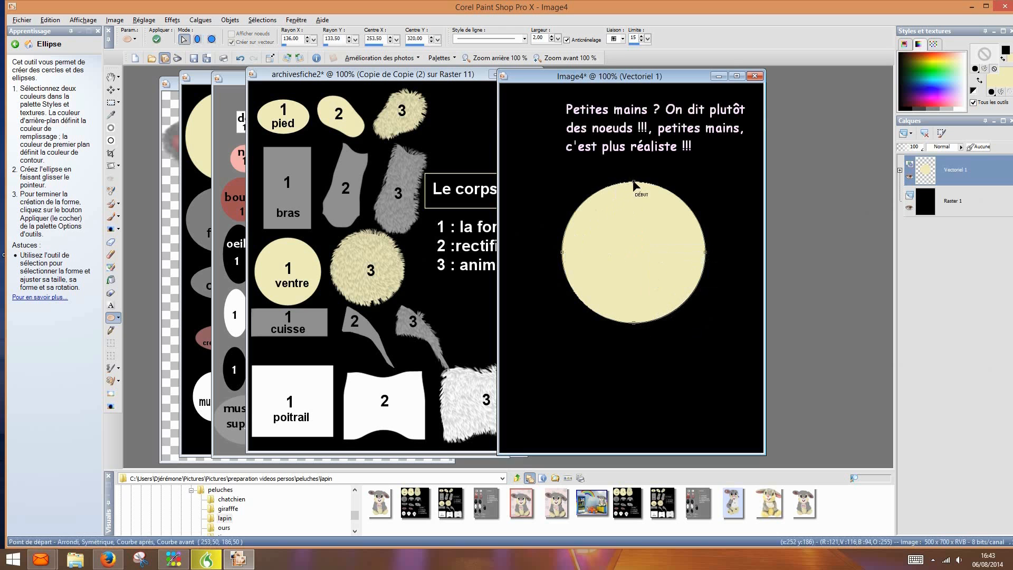
Step: Try pulling the circle's top and right-hand nodes inward, and undo both node moves
left_click_drag(633, 184, 635, 205)
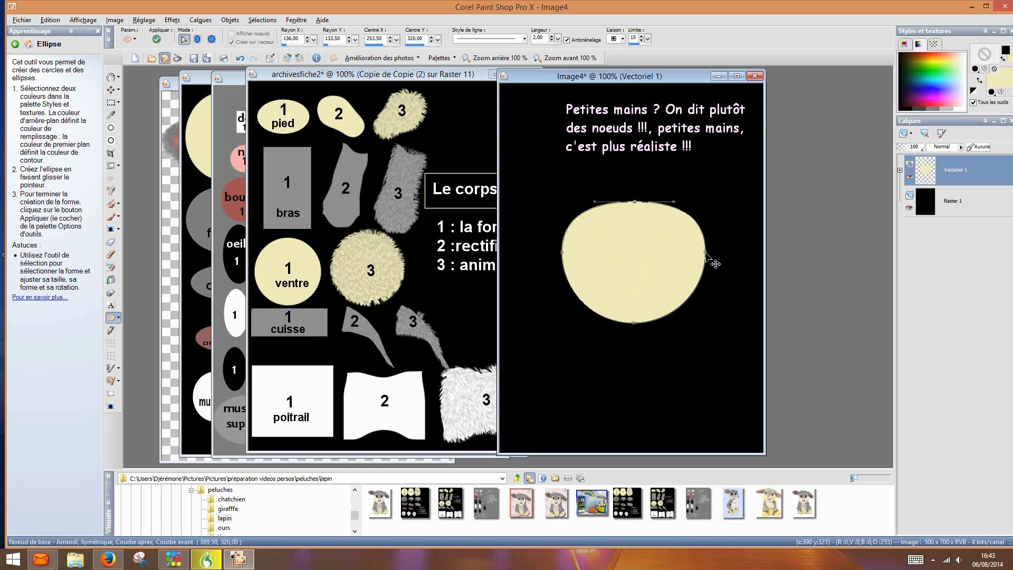
left_click_drag(705, 252, 683, 252)
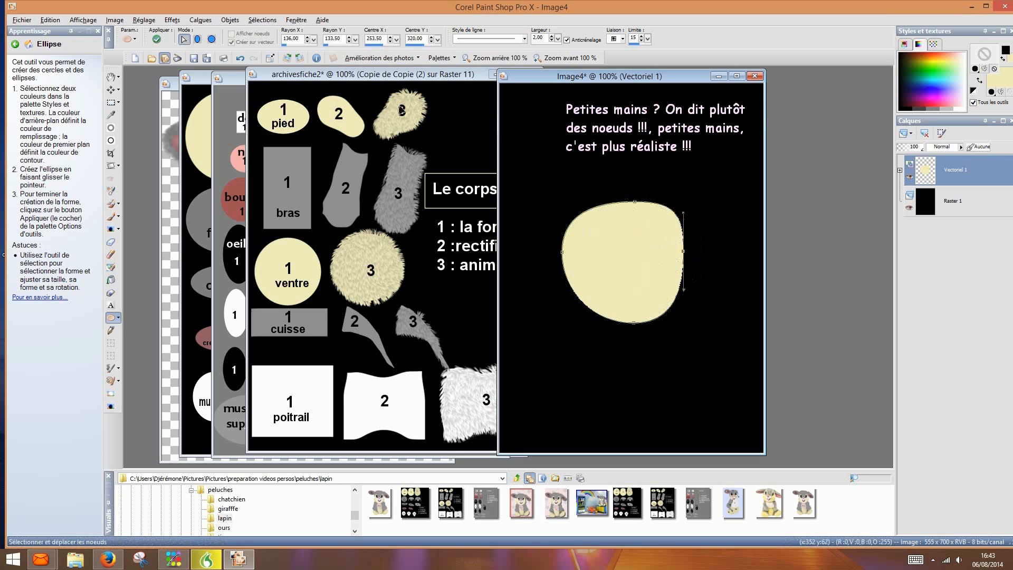
left_click(243, 59)
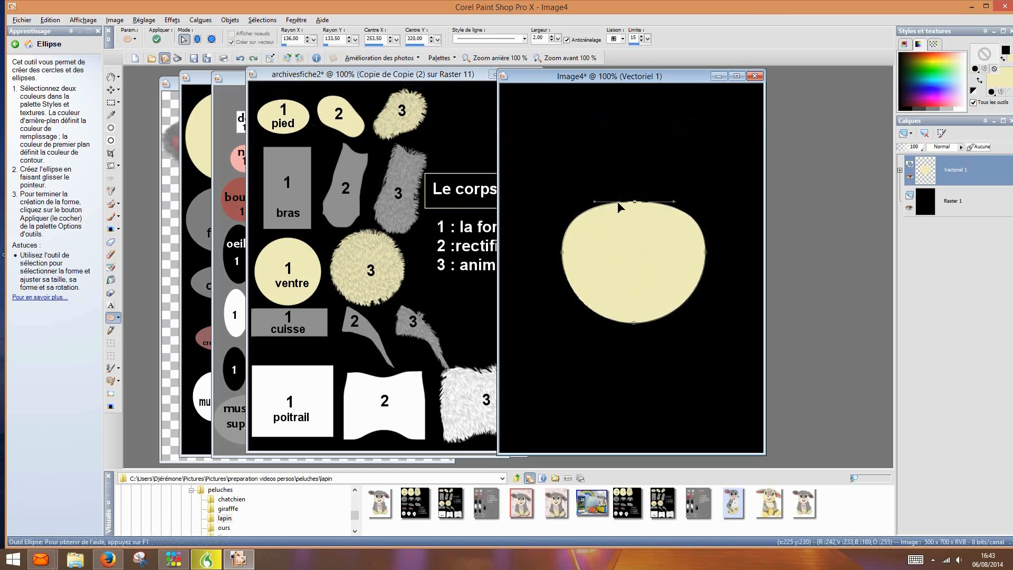
left_click(242, 58)
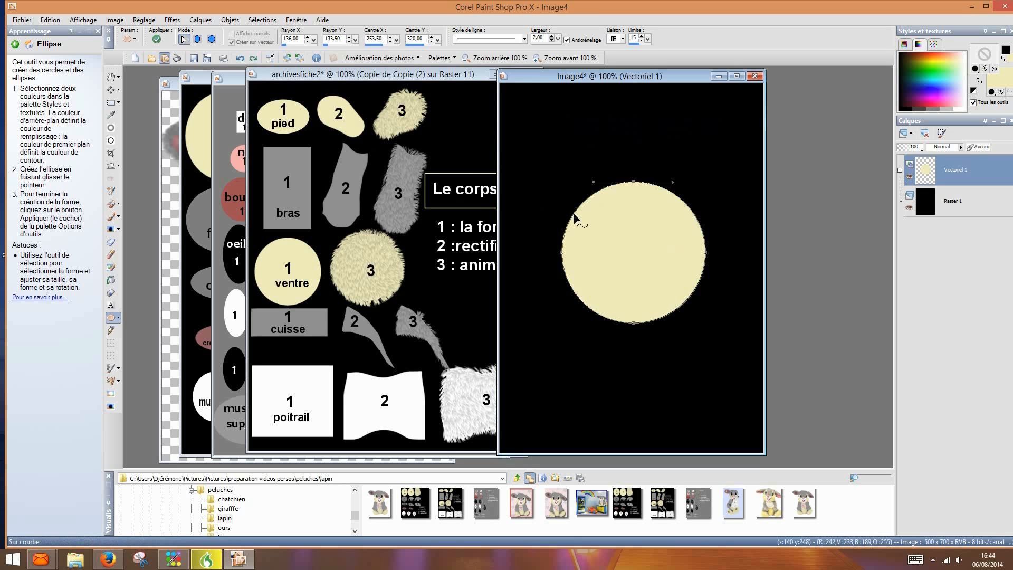
Step: Add three nodes to the circle's outline, at its upper left, upper right and lower left
left_click(574, 215)
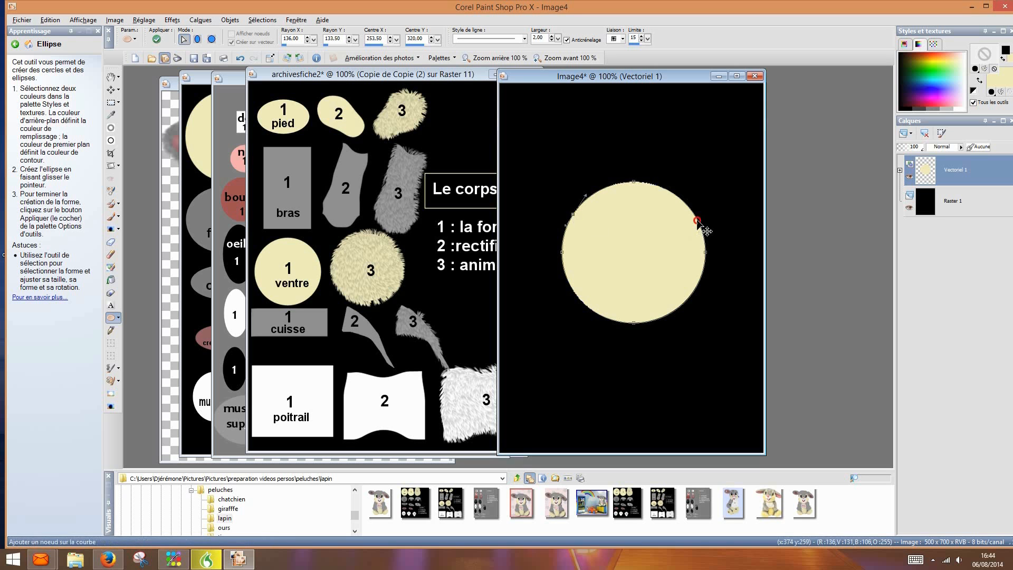
left_click(696, 220)
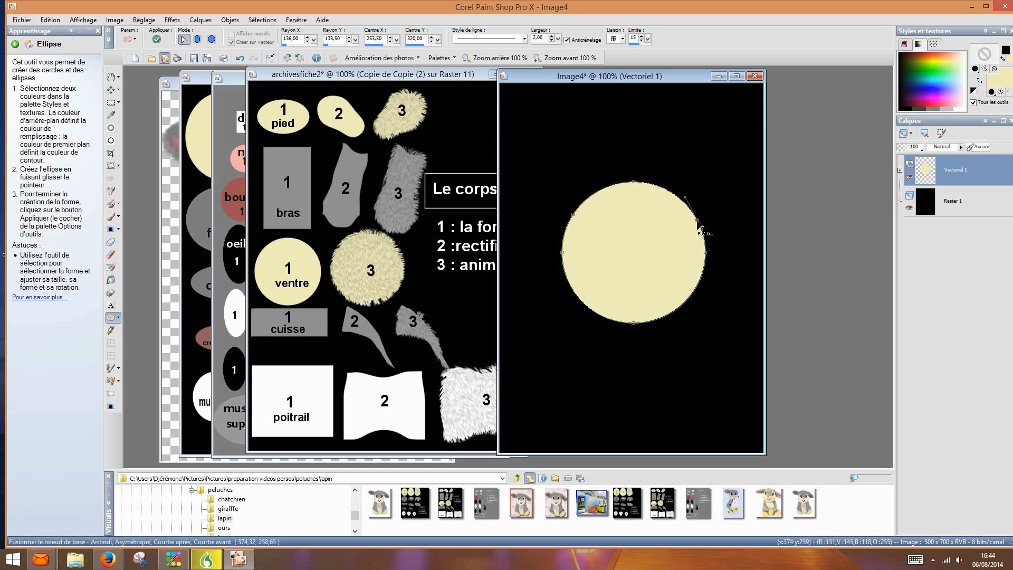
left_click(575, 294, "ctrl")
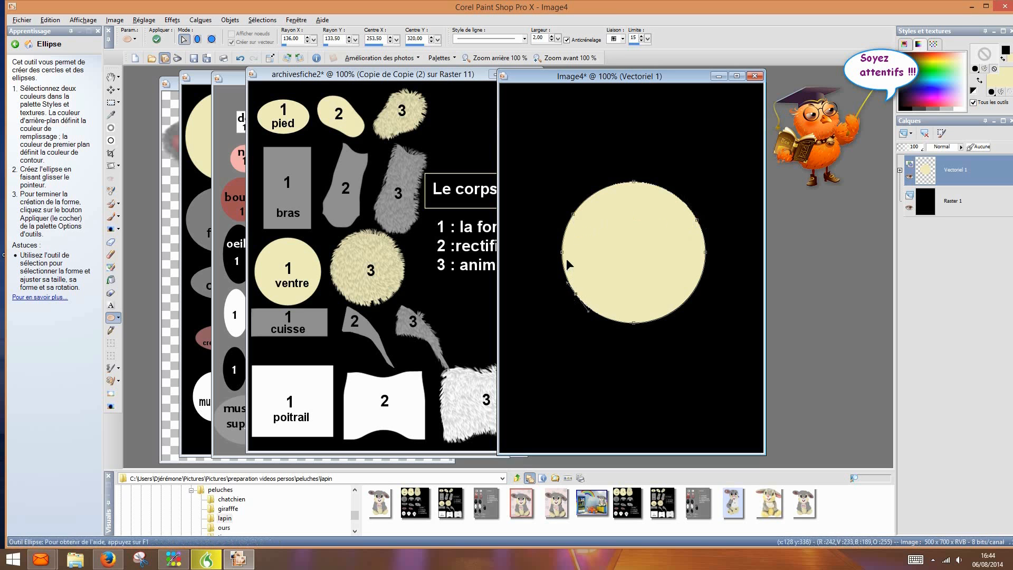
Step: Try moving the added upper nodes and the bottom node toward the circle's centre, and undo these node moves
left_click_drag(573, 215, 598, 238)
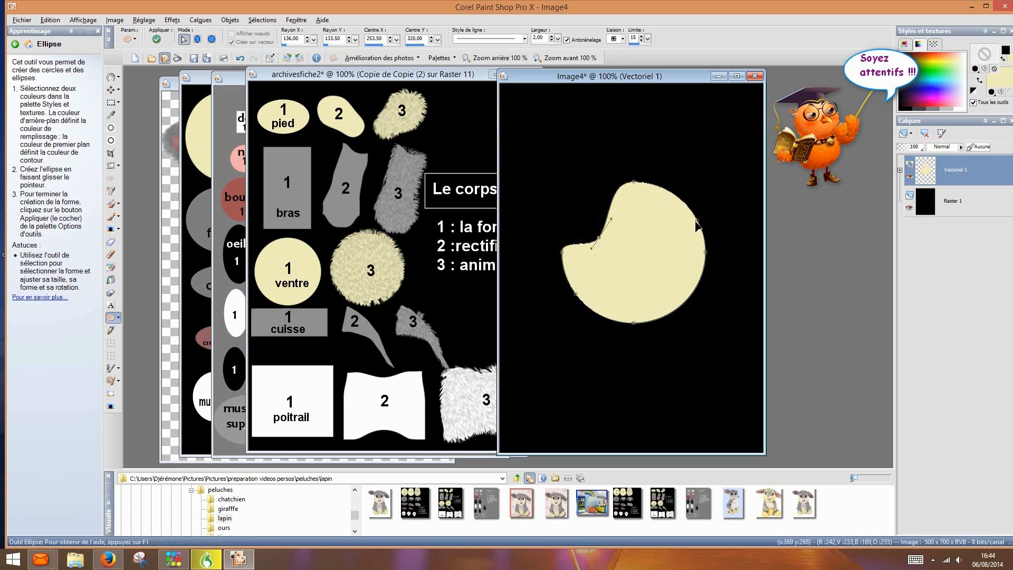
left_click_drag(697, 221, 672, 238)
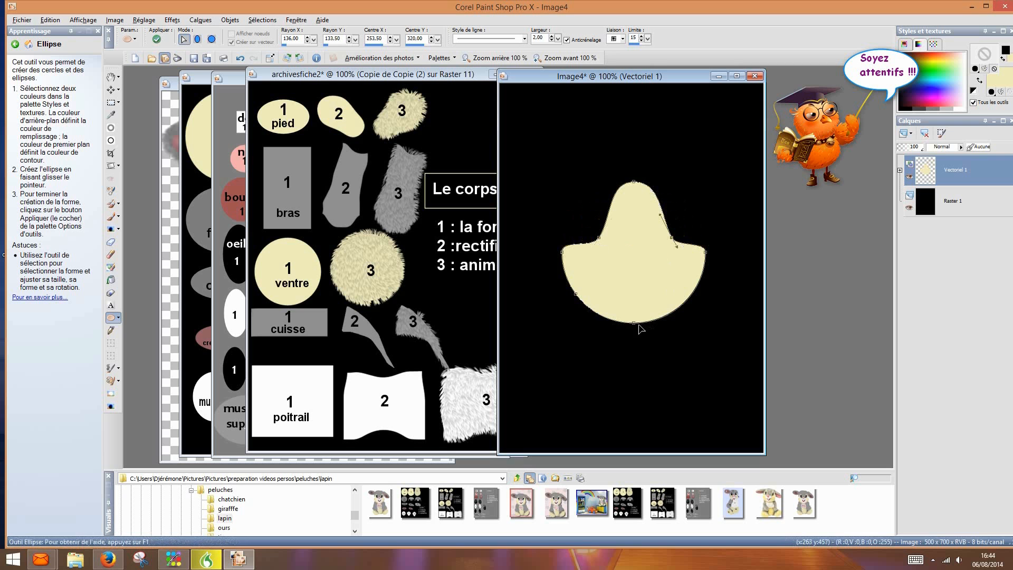
left_click_drag(633, 322, 635, 300)
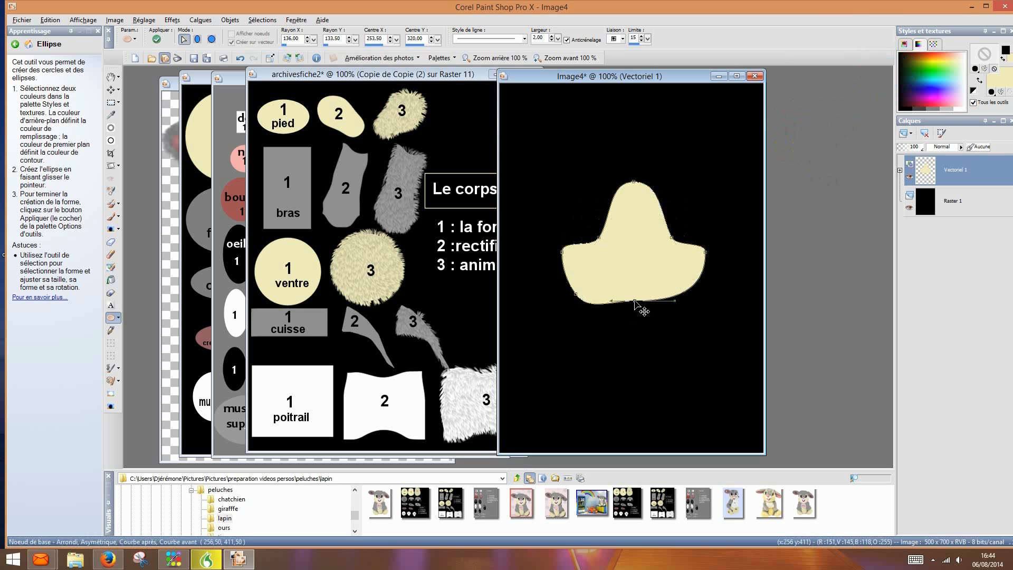
left_click(577, 294, "ctrl")
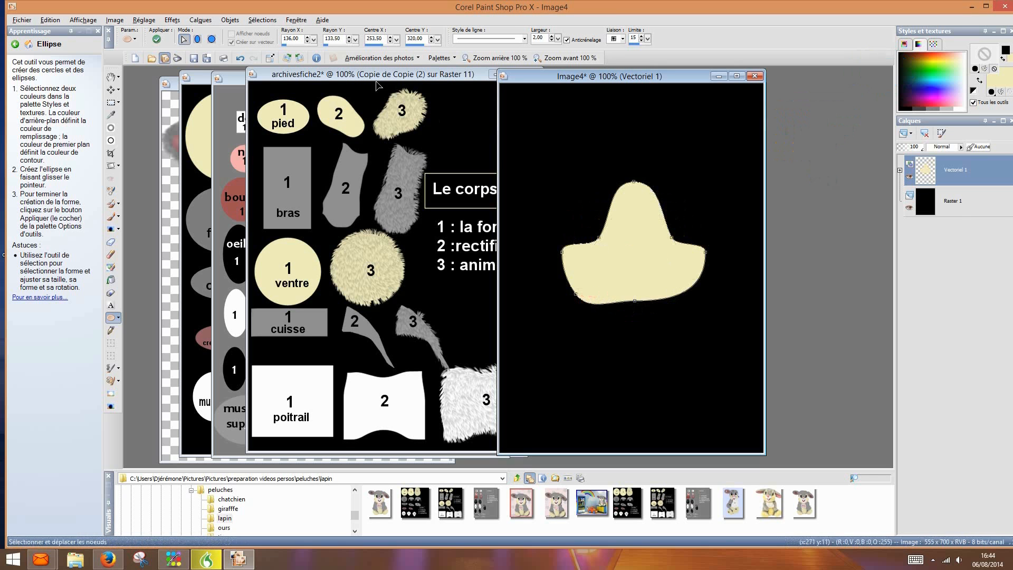
left_click(240, 59)
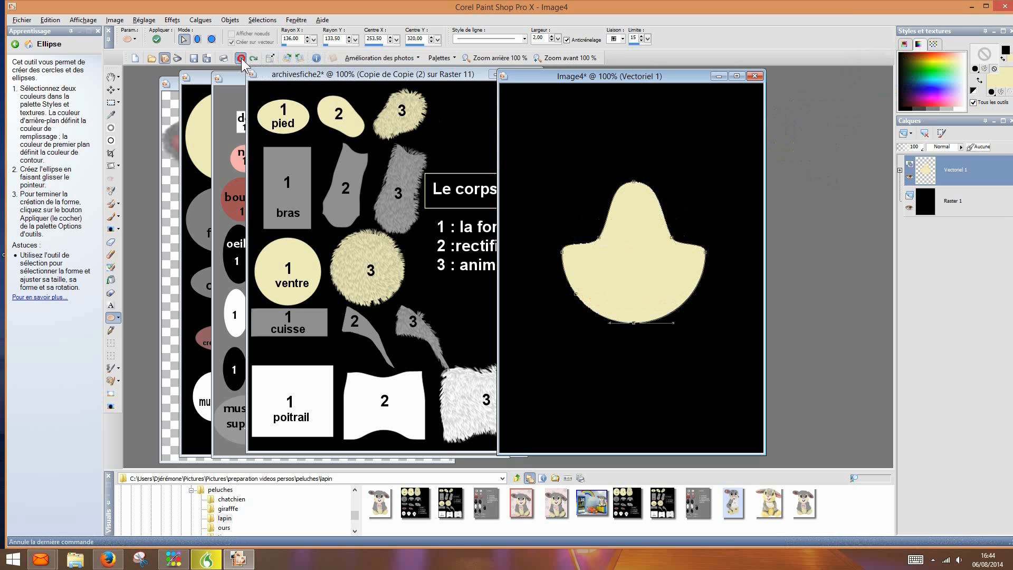
left_click(240, 59)
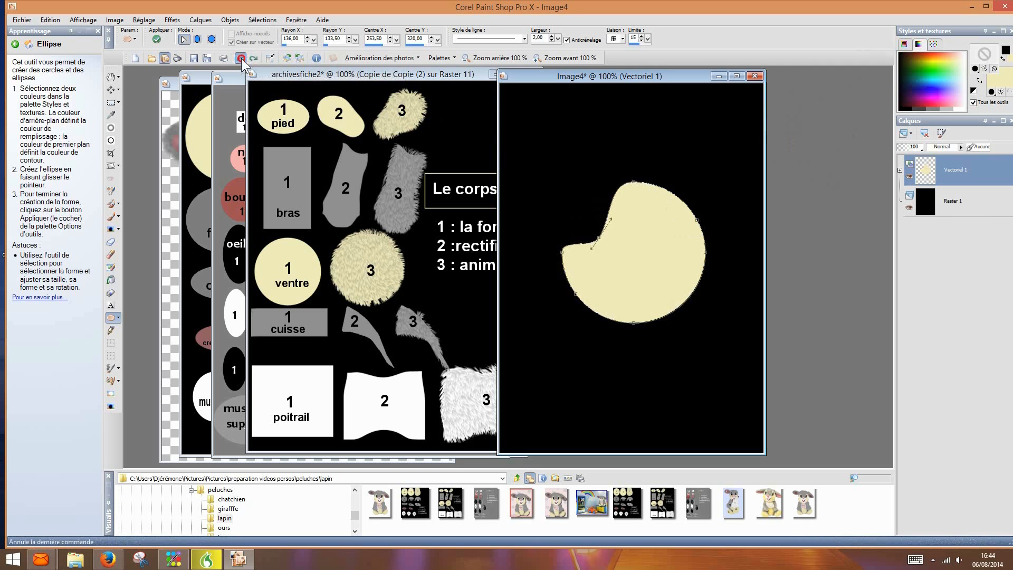
left_click(241, 59)
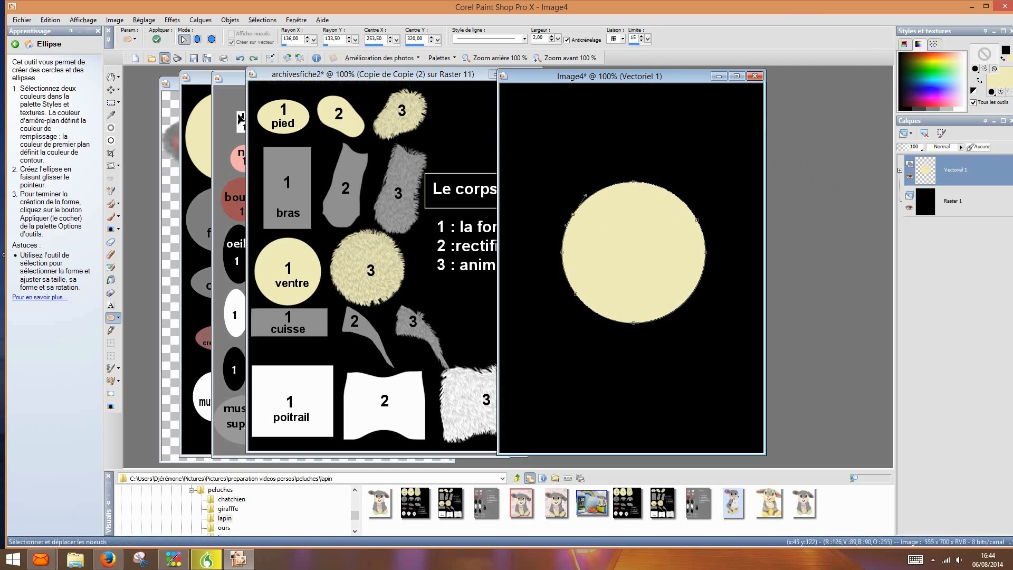
left_click(241, 59)
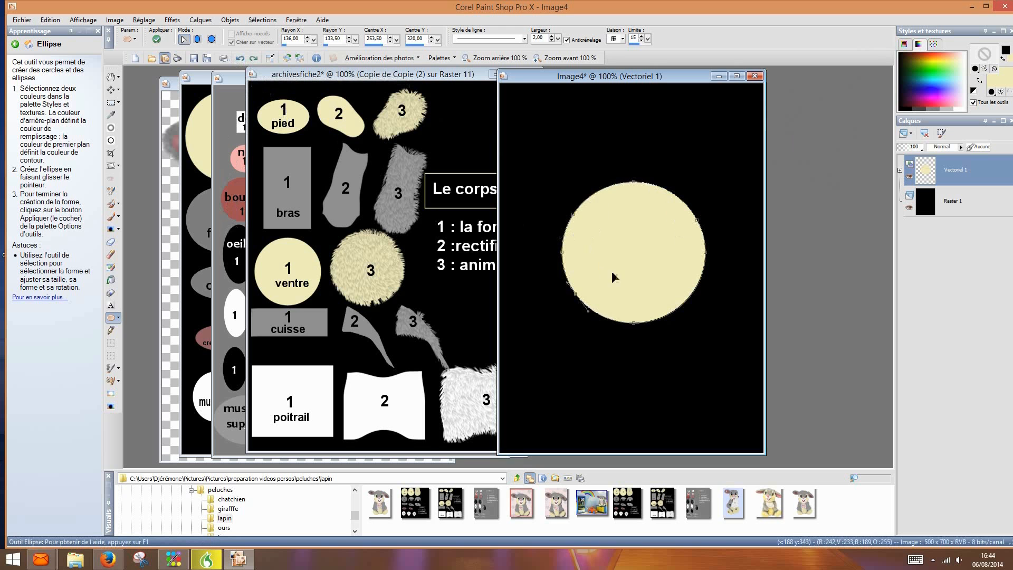
Step: Convert the circle's vector layer to a raster layer and push its top, left, right and bottom edges inward with the Warp Brush
right_click(960, 170)
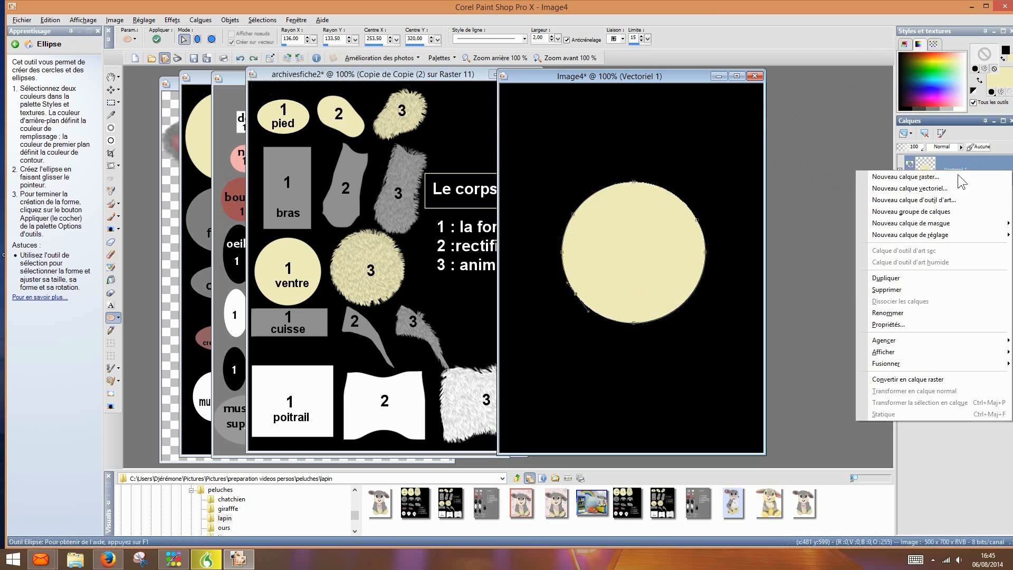
left_click(941, 379)
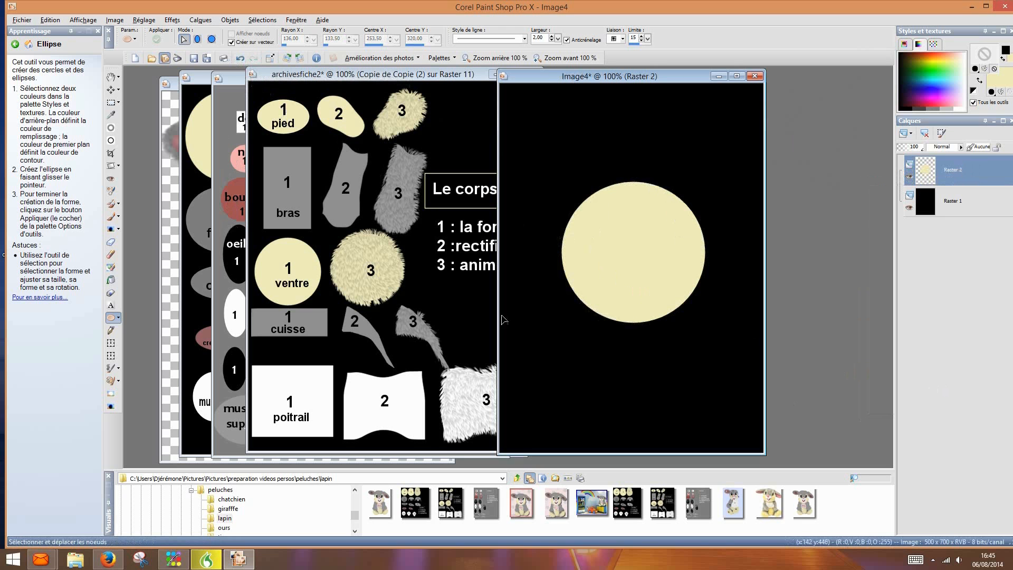
left_click(119, 368)
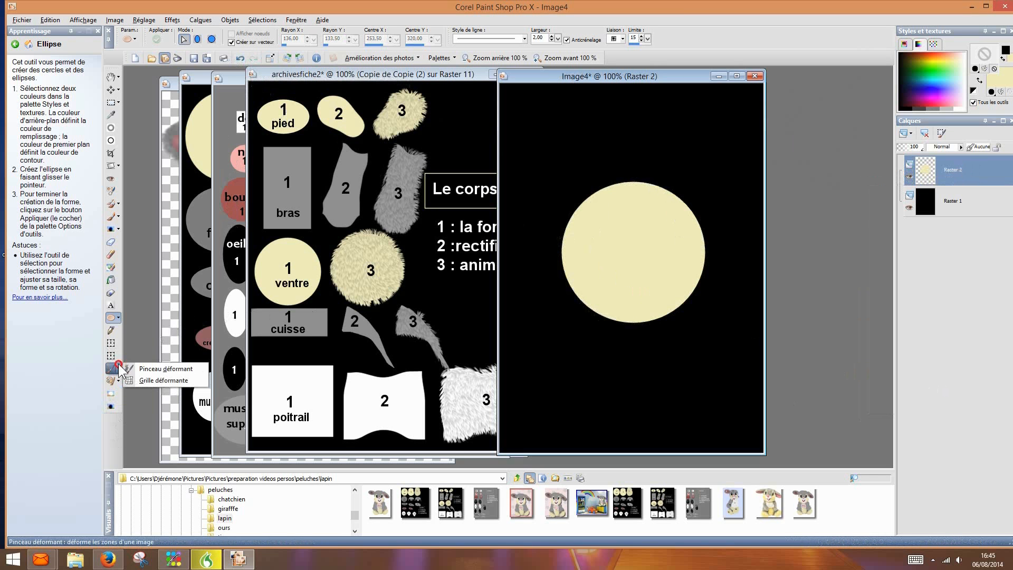
left_click(157, 369)
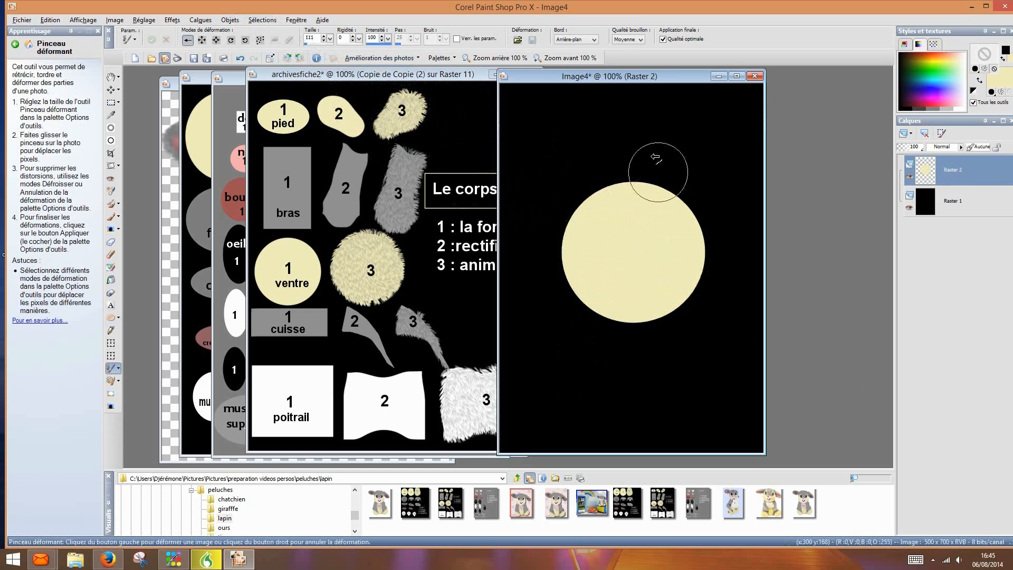
mouse_move(635, 160)
left_mouse_down()
mouse_move(634, 208)
mouse_move(610, 184)
mouse_move(605, 207)
mouse_move(621, 211)
mouse_move(657, 204)
left_mouse_up()
left_click_drag(556, 233, 595, 241)
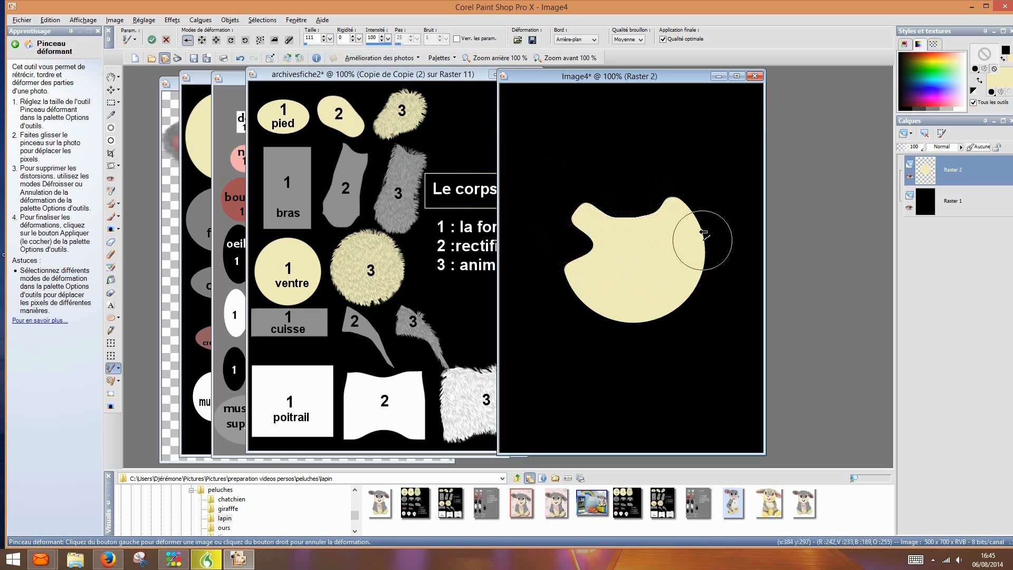
left_click_drag(712, 237, 654, 242)
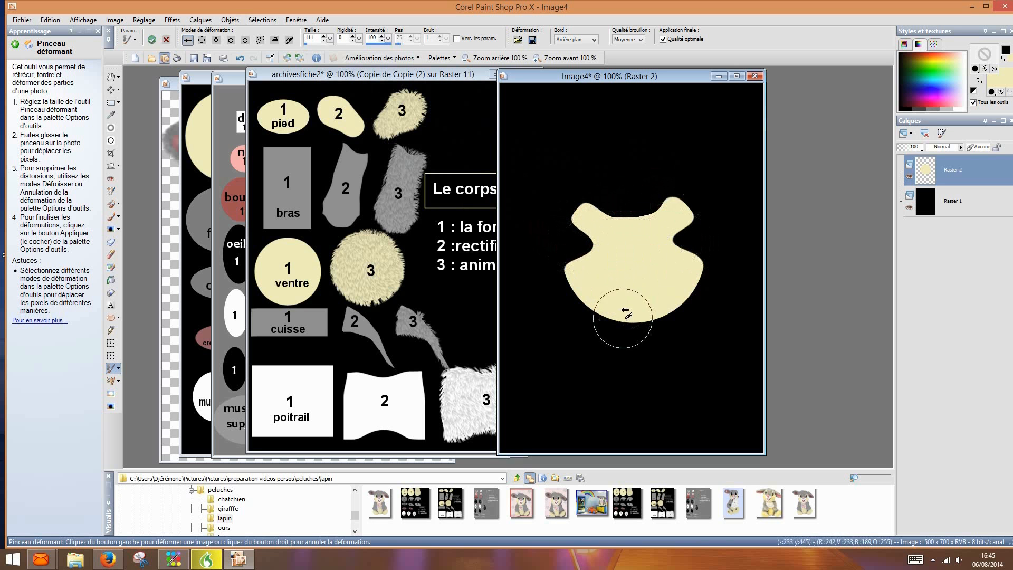
mouse_move(612, 323)
left_mouse_down()
mouse_move(638, 295)
mouse_move(640, 276)
left_mouse_up()
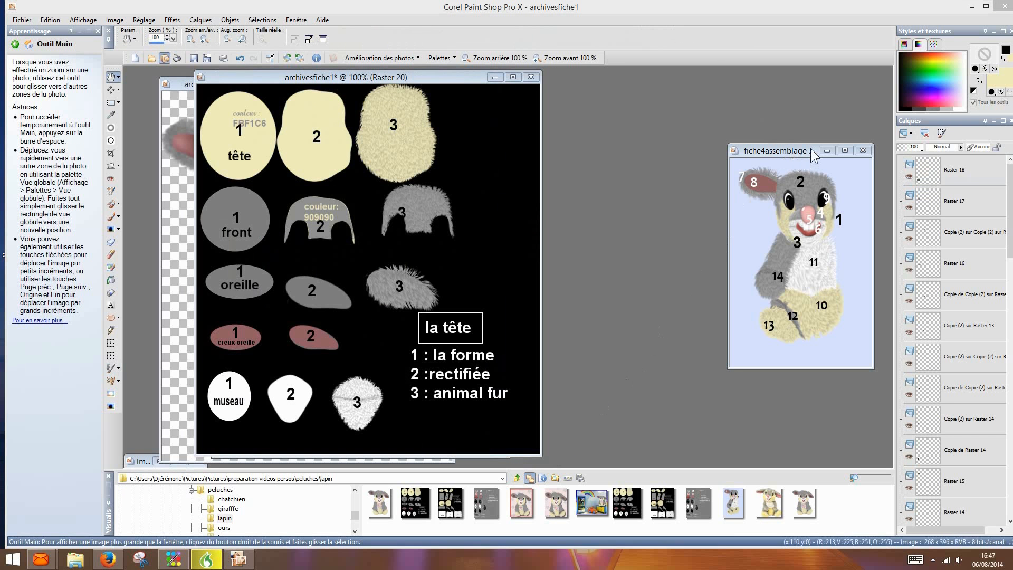
Step: Move the fiche4assemblage window closer to the head reference sheet and make the archivesfiche1 sheet active again
left_click_drag(810, 148, 701, 130)
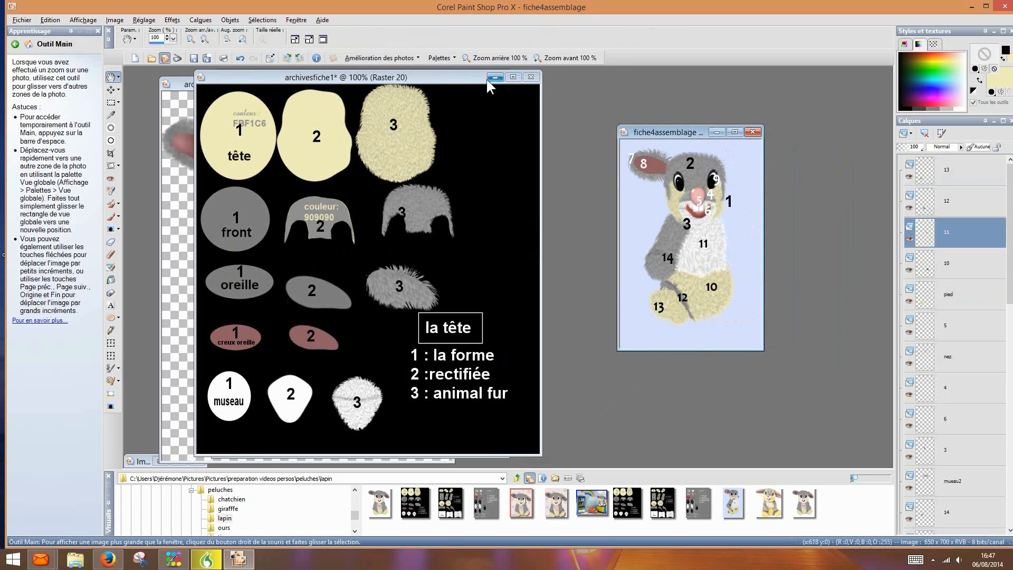
left_click(465, 76)
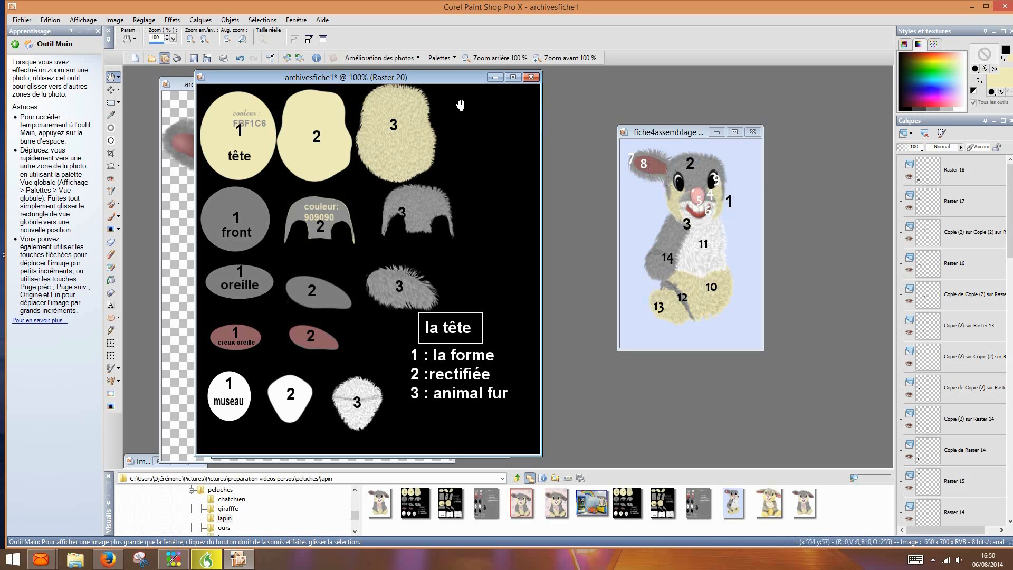
Step: Examine the Inner Bevel (Biseautage intérieur) effect's settings on the head sheet and leave the effect without applying it
left_click(178, 21)
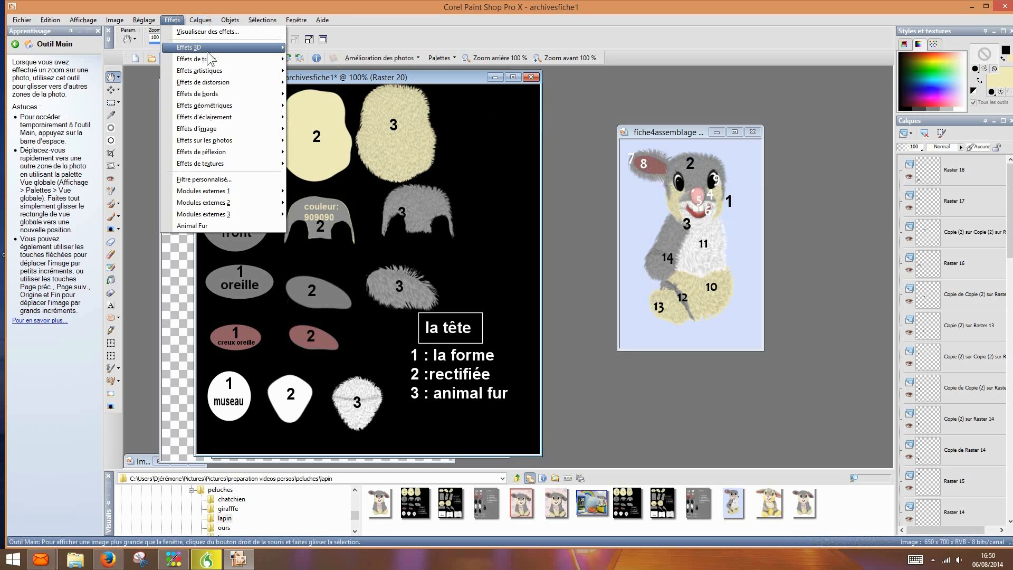
mouse_move(213, 47)
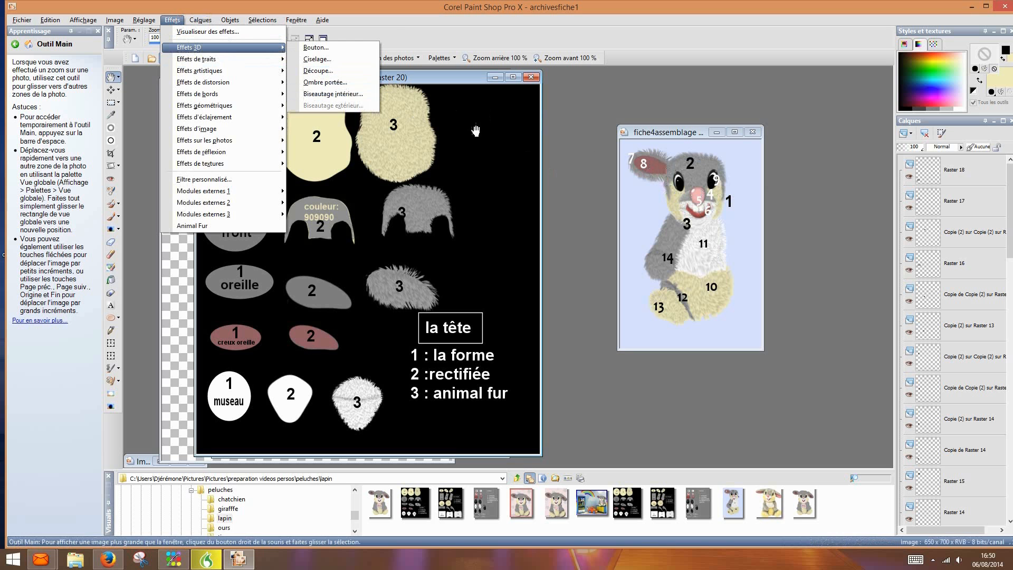
left_click(360, 94)
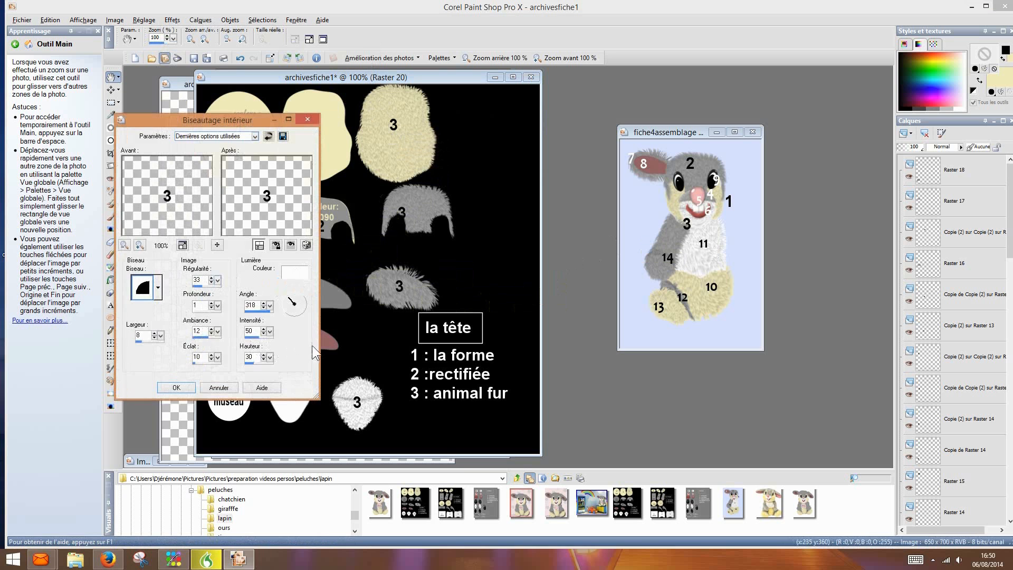
key("Escape")
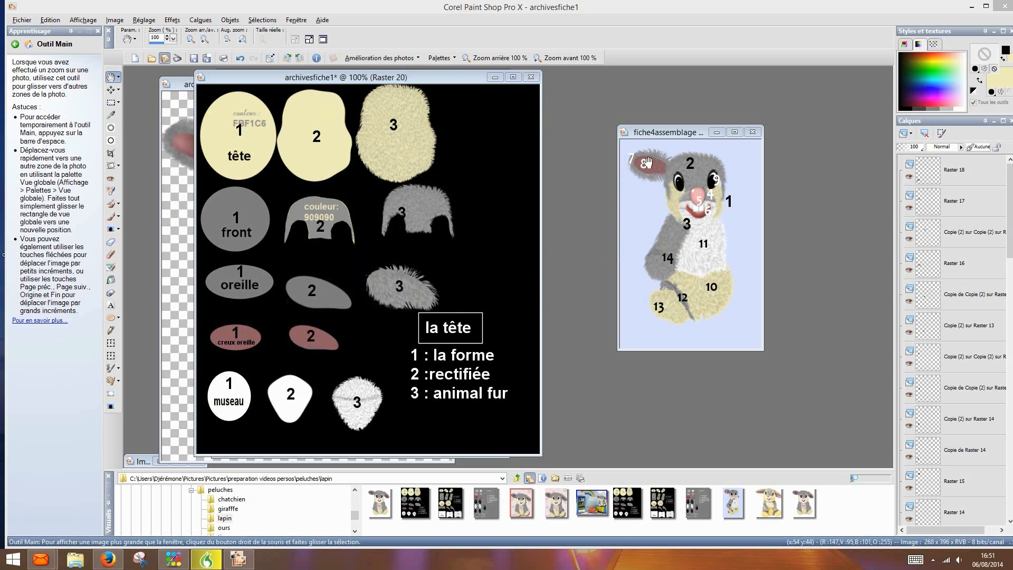
Step: Darken the pink inner ear of the assembled rabbit in fiche4assemblage with short Burn brush strokes
left_click(111, 407)
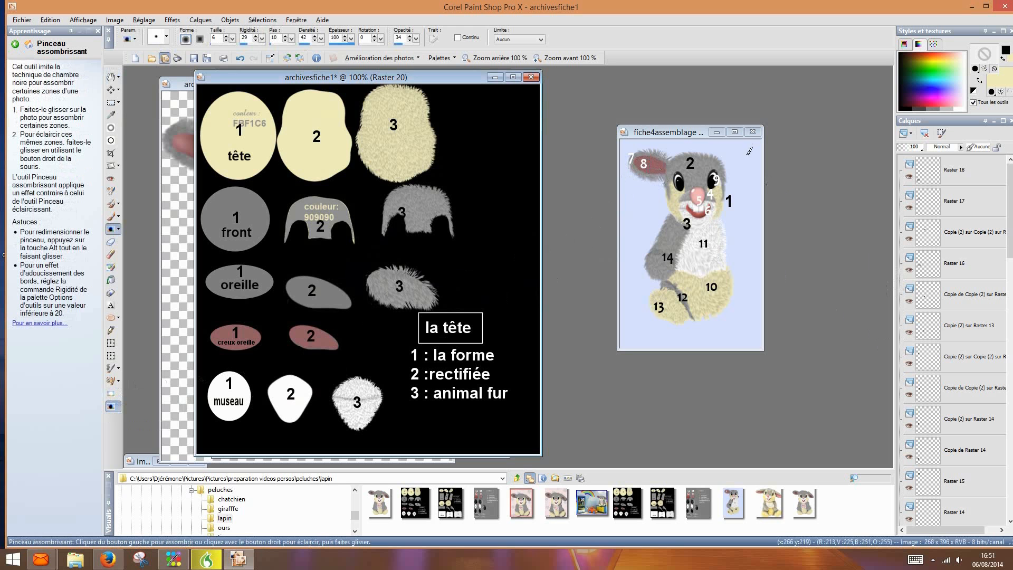
left_click(704, 131)
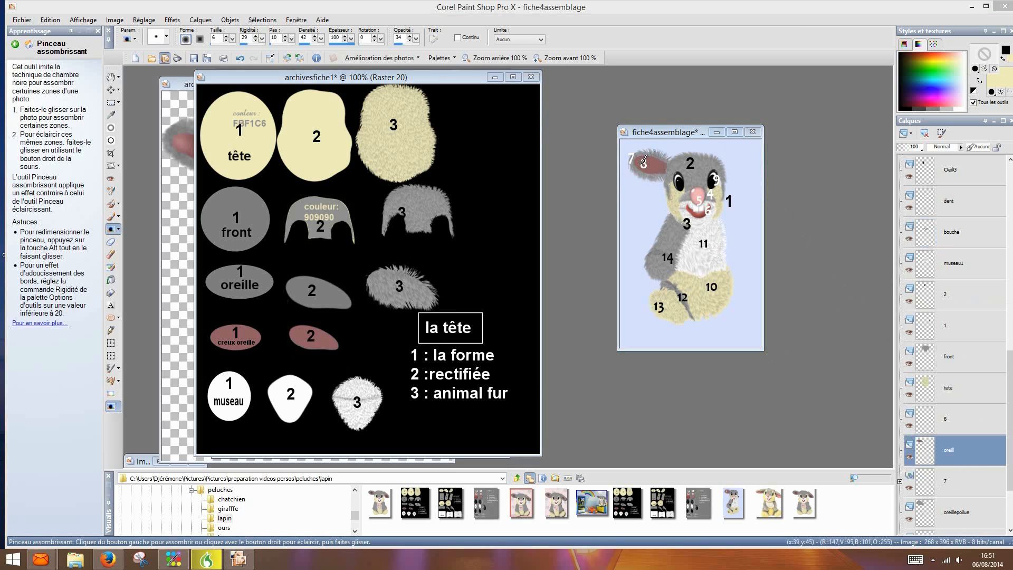
mouse_move(641, 163)
left_mouse_down()
mouse_move(659, 169)
mouse_move(647, 167)
left_mouse_up()
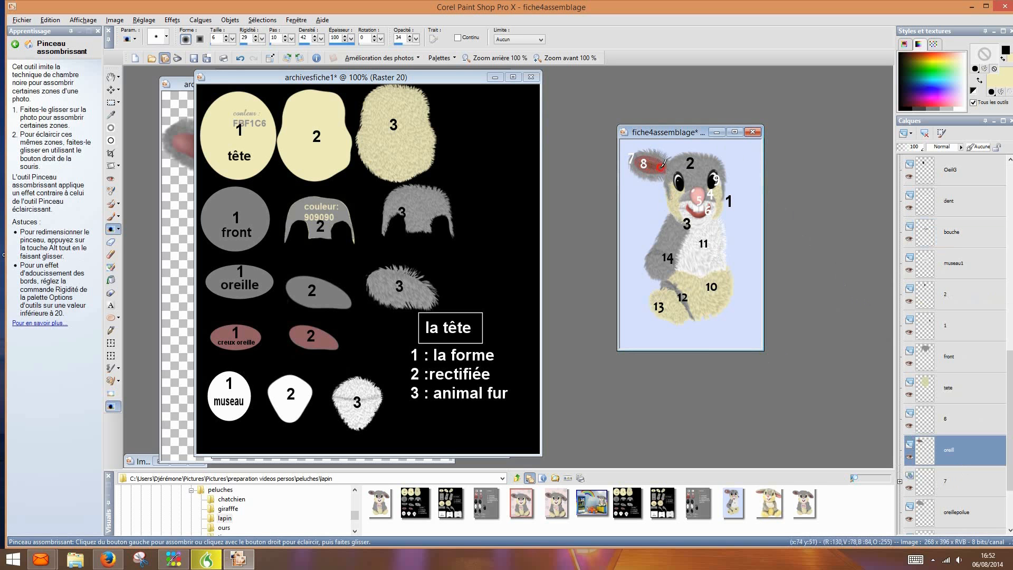
left_click_drag(664, 164, 650, 163)
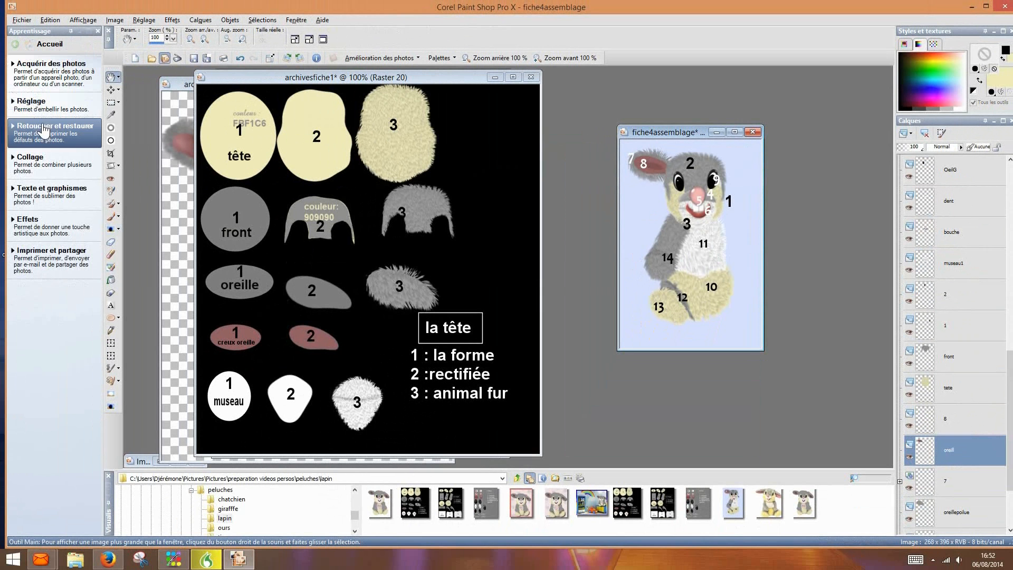
Step: Use the Clone Brush to sample grey fur from the ear's upper edge and clone it over the pink inner ear's border
left_click(45, 133)
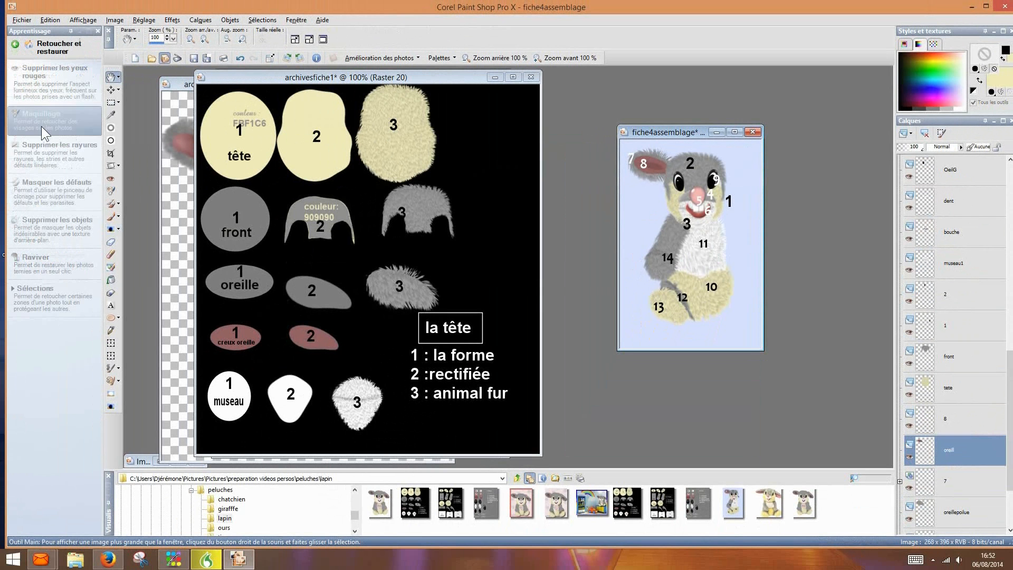
left_click(40, 186)
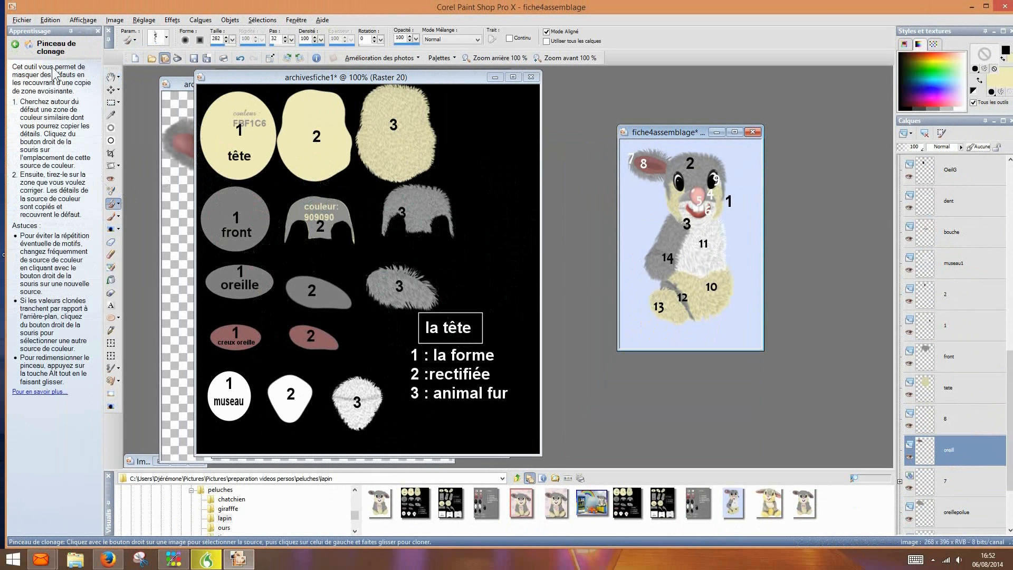
left_click(30, 46)
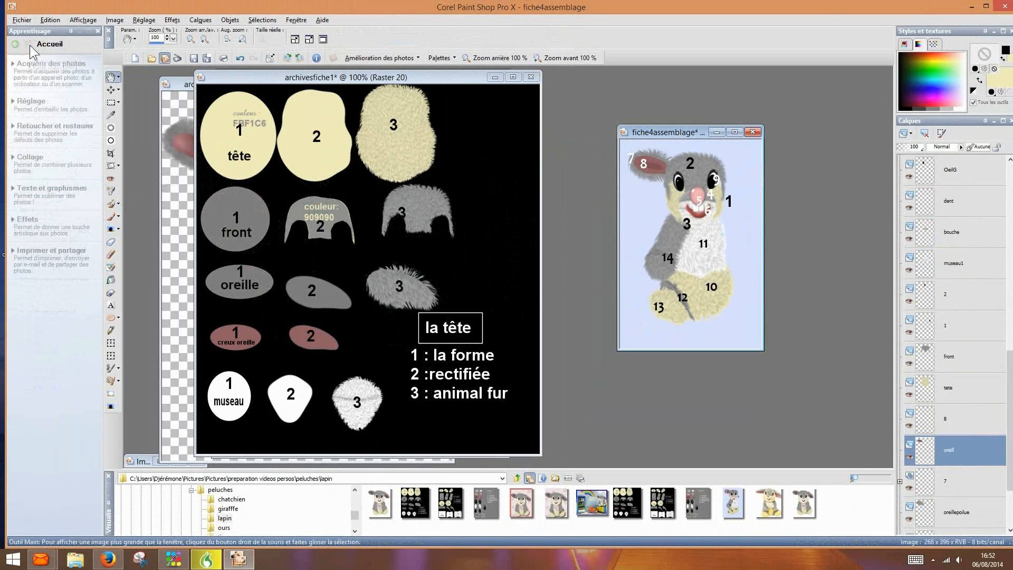
left_click(36, 130)
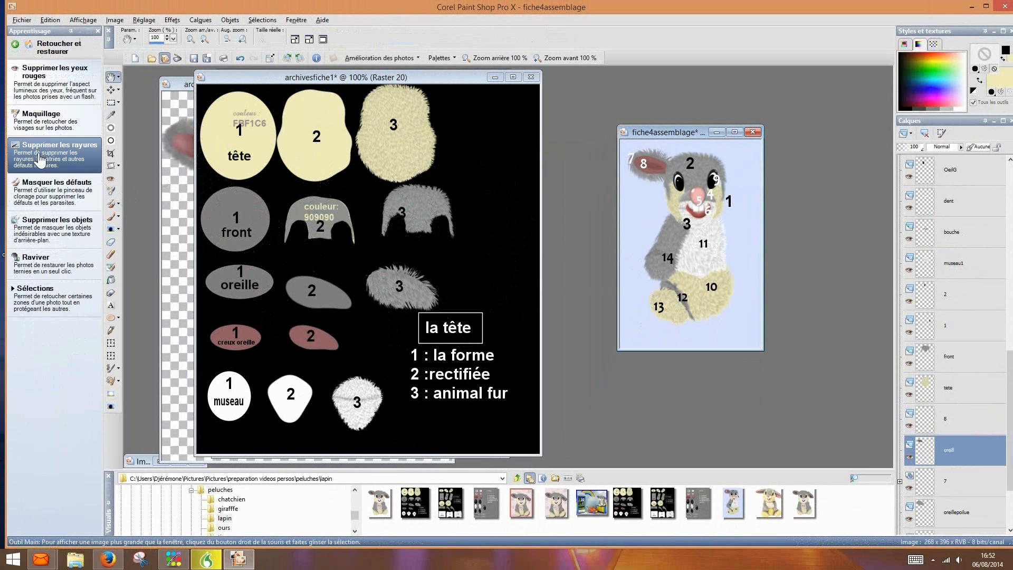
left_click(38, 190)
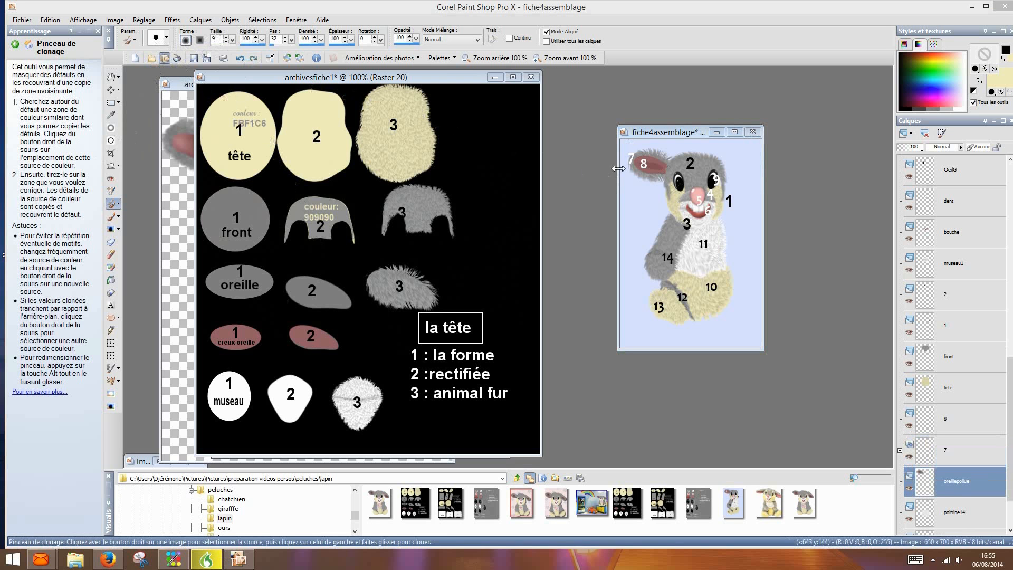
right_click(650, 150)
left_click(661, 160)
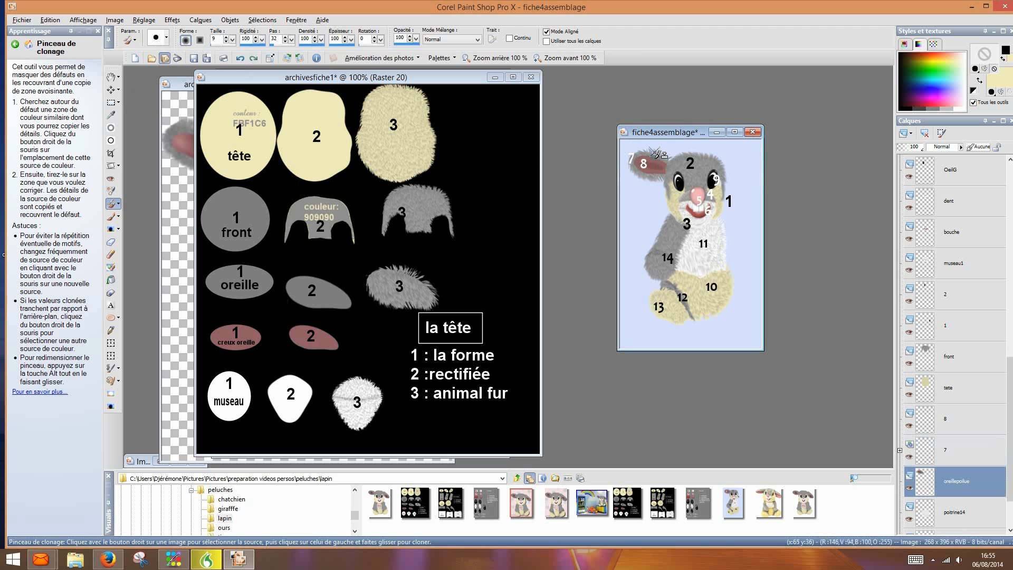
left_click(654, 160)
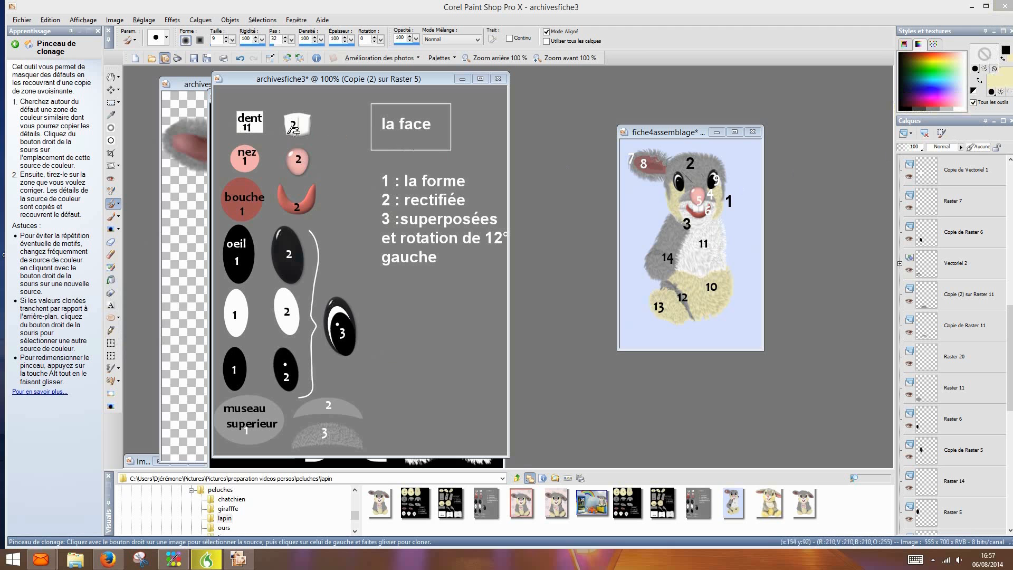
Step: Examine the Eye Candy 5 Impact Glass filter's settings and preview on the face sheet, and close it without applying
mouse_move(293, 129)
left_mouse_down()
mouse_move(316, 136)
mouse_move(304, 111)
mouse_move(293, 119)
mouse_move(303, 136)
mouse_move(321, 138)
mouse_move(328, 123)
mouse_move(300, 114)
left_mouse_up()
left_click(172, 20)
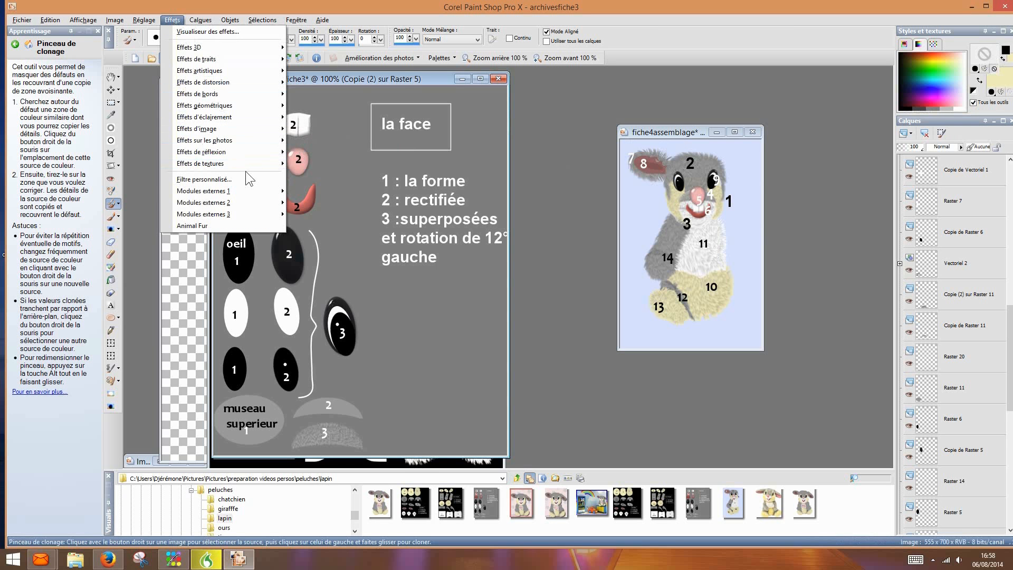
mouse_move(248, 201)
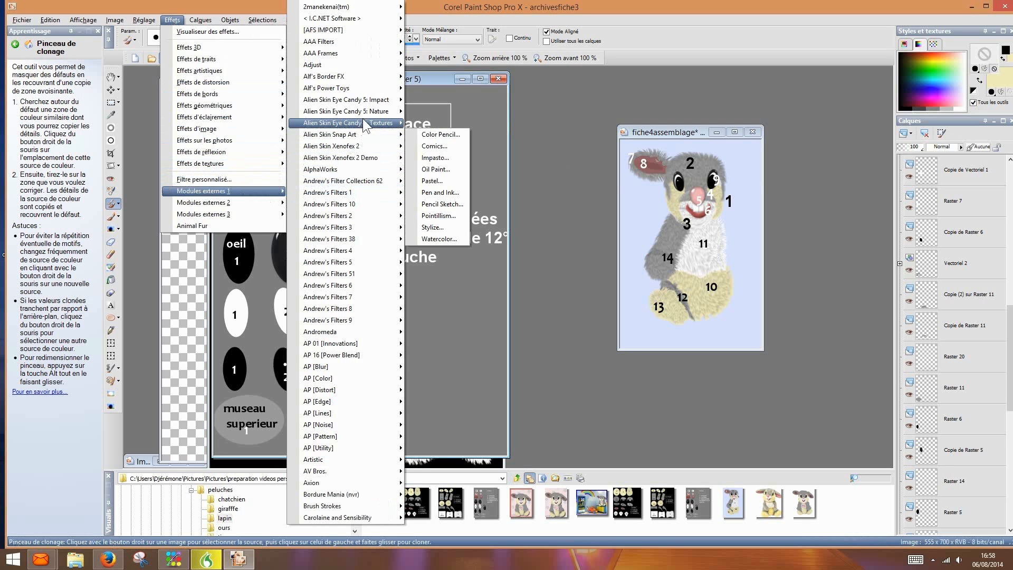
mouse_move(374, 103)
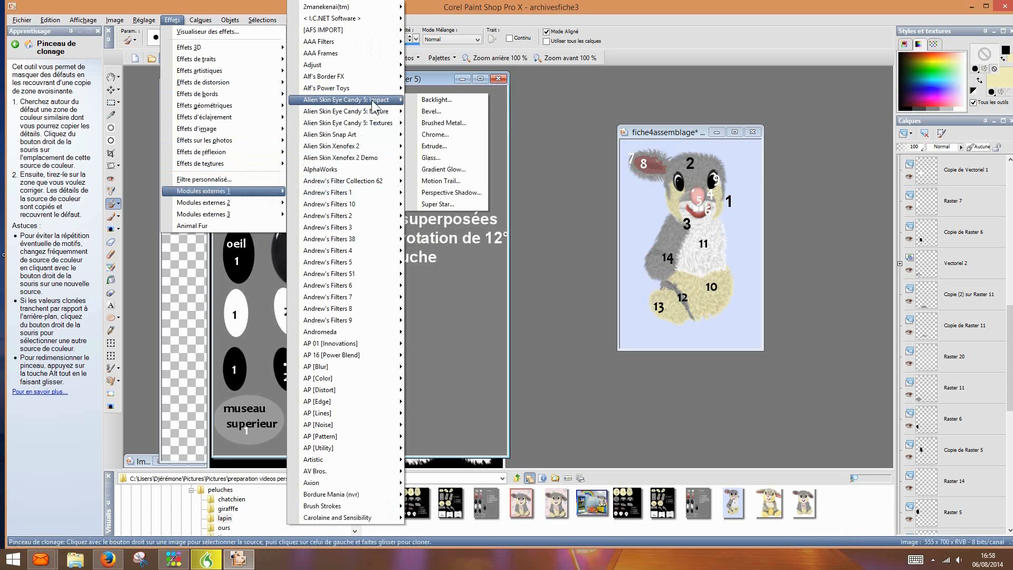
left_click(451, 157)
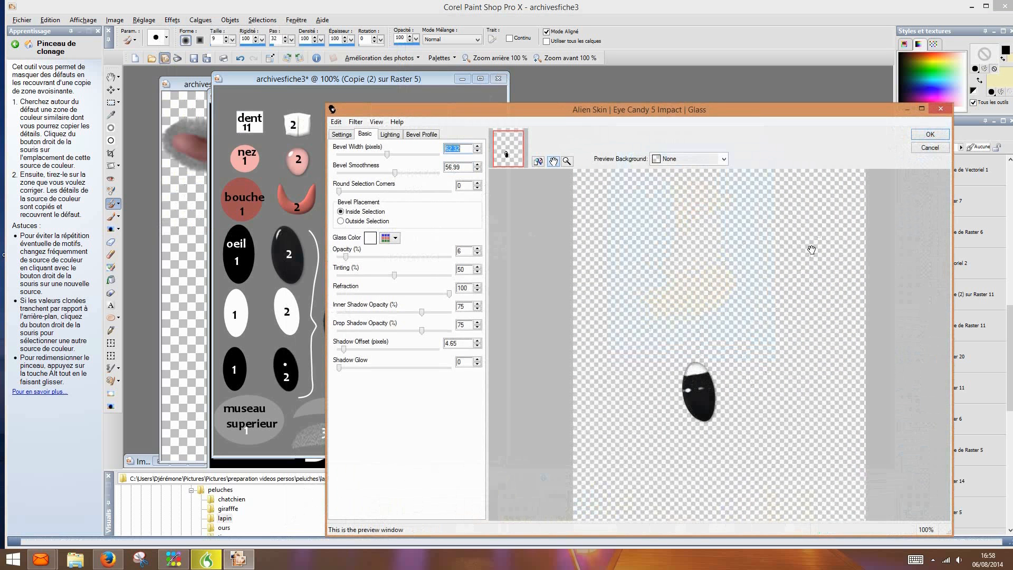
left_click(940, 109)
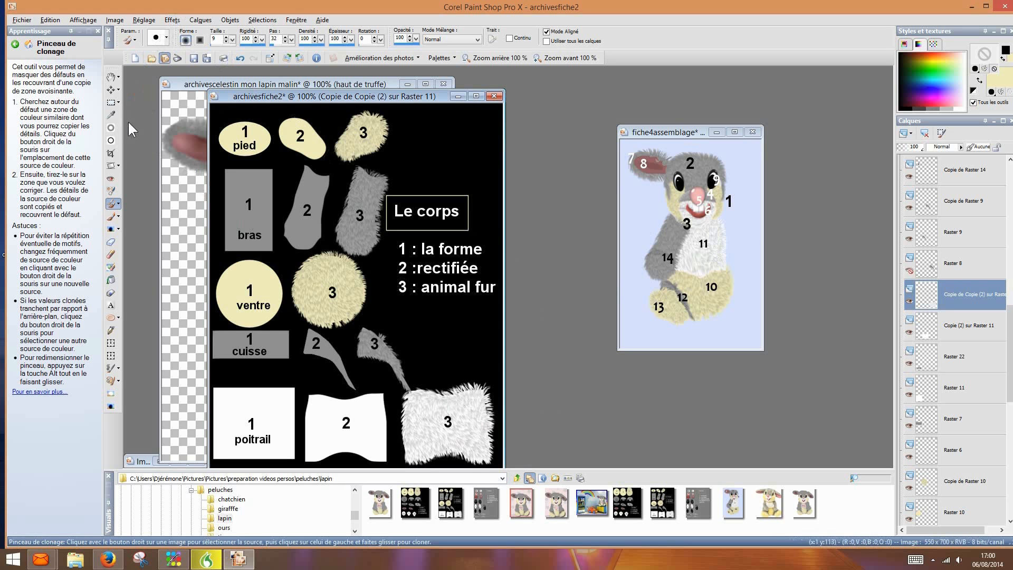
Step: Select the reshaped white chest's layer "Copie (2) sur Raster 11" in archivesfiche2 and open the Eye Candy 5 Textures Animal Fur filter on it
left_click(111, 77)
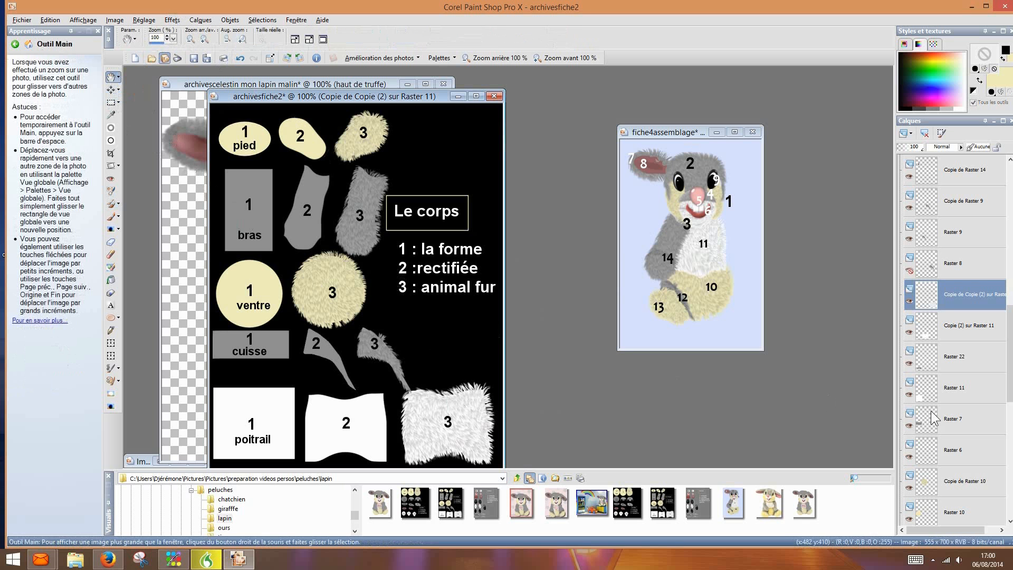
left_click(909, 333)
left_click(909, 333)
left_click(952, 337)
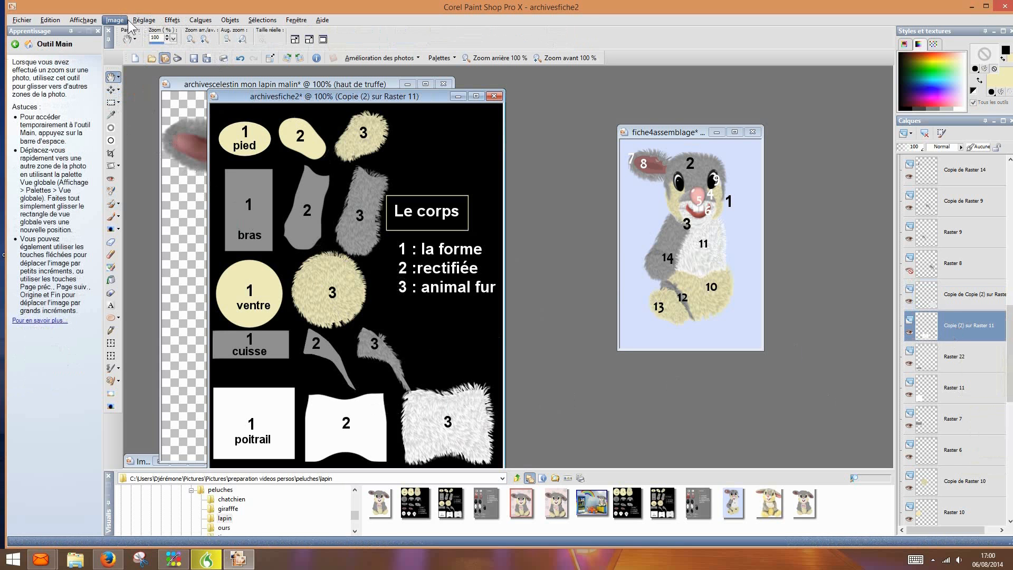
left_click(167, 21)
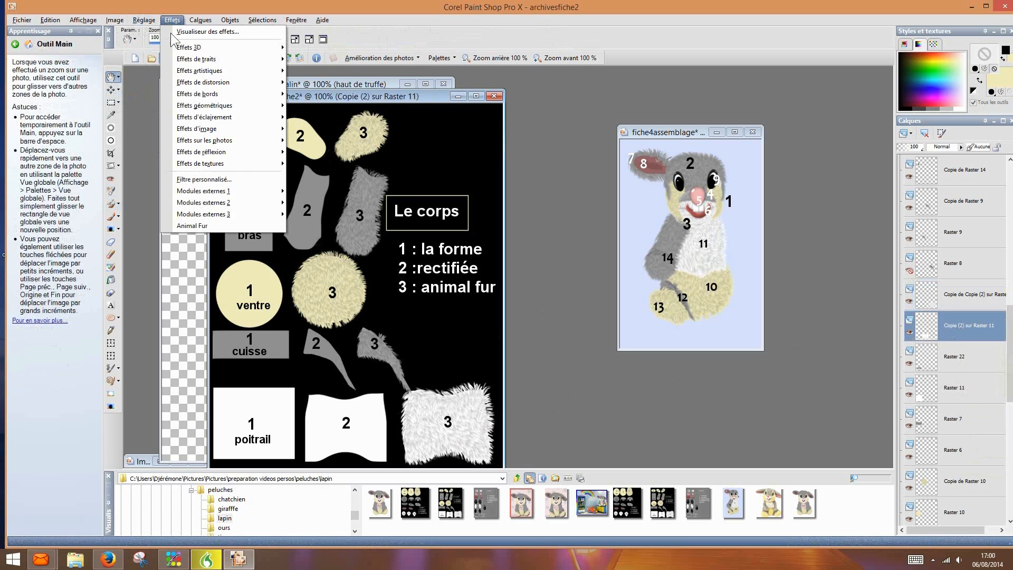
mouse_move(258, 198)
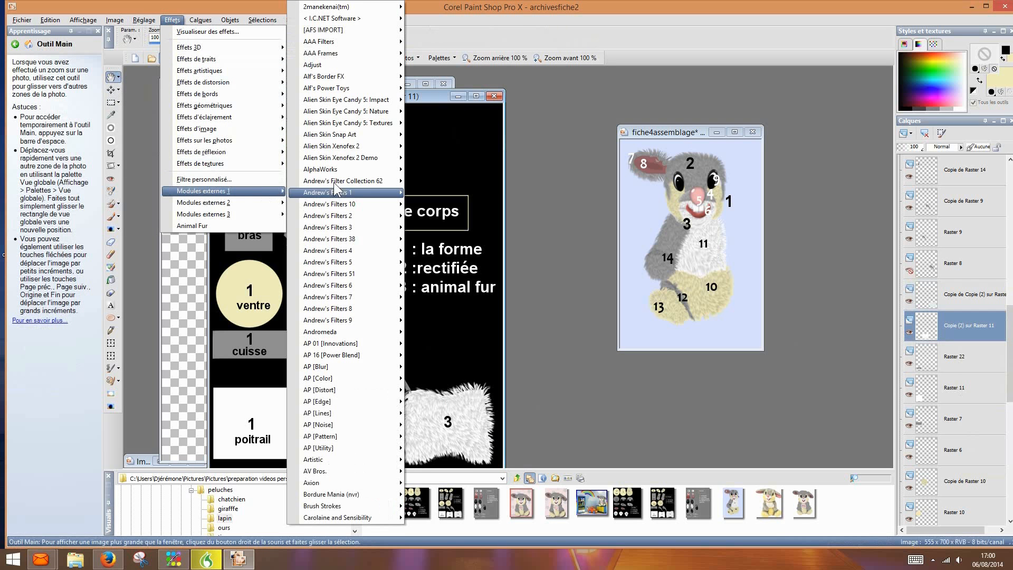
mouse_move(378, 102)
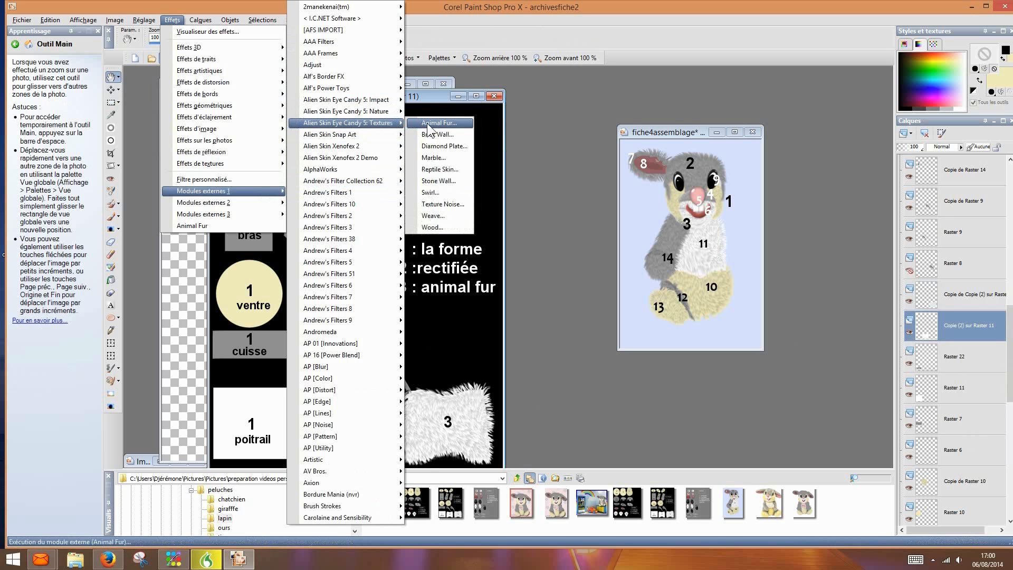
left_click(430, 124)
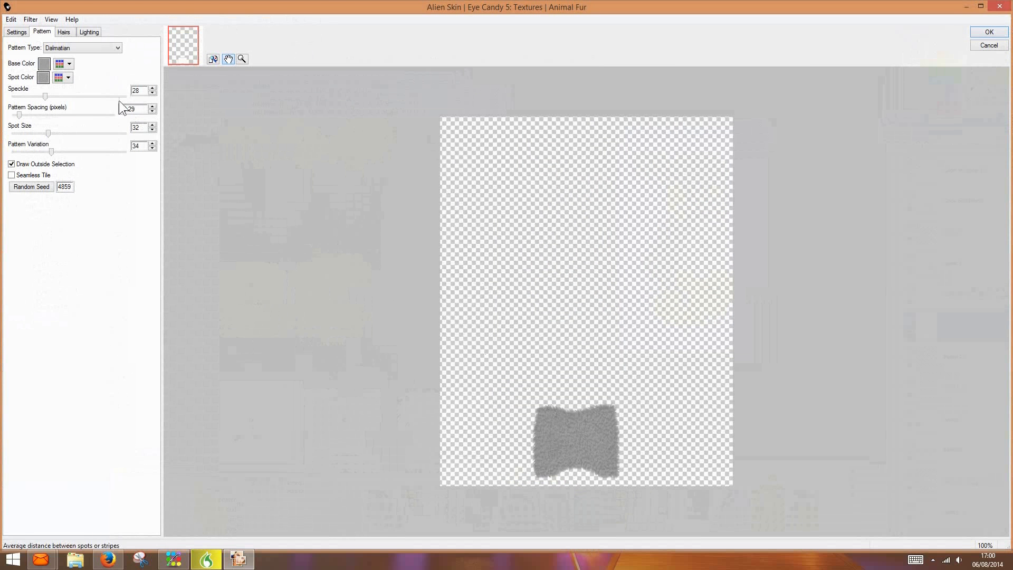
Step: Set both the base colour and the spot colour of the chest's Dalmatian fur pattern to white
left_click(61, 64)
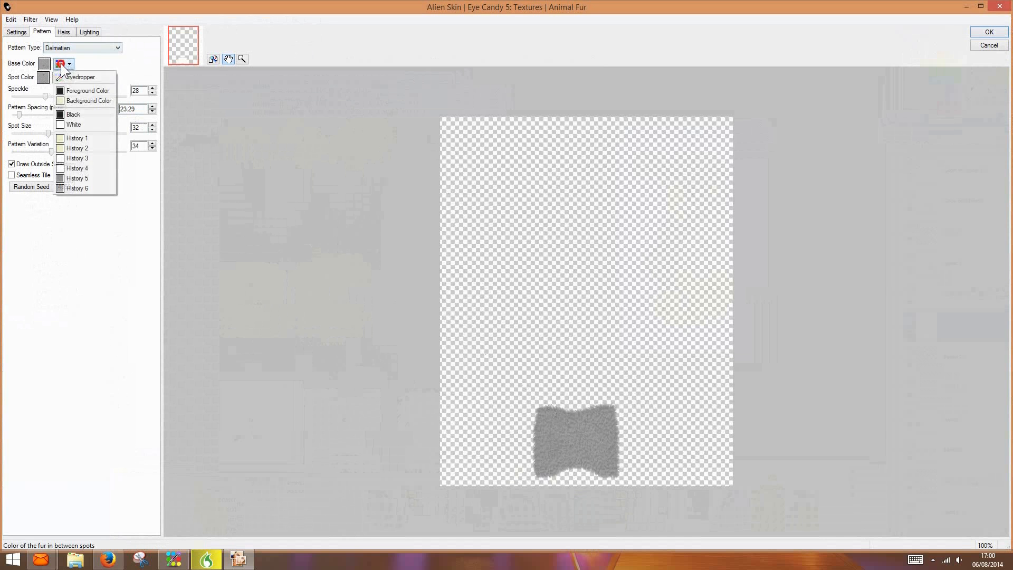
left_click(61, 64)
left_click(61, 64)
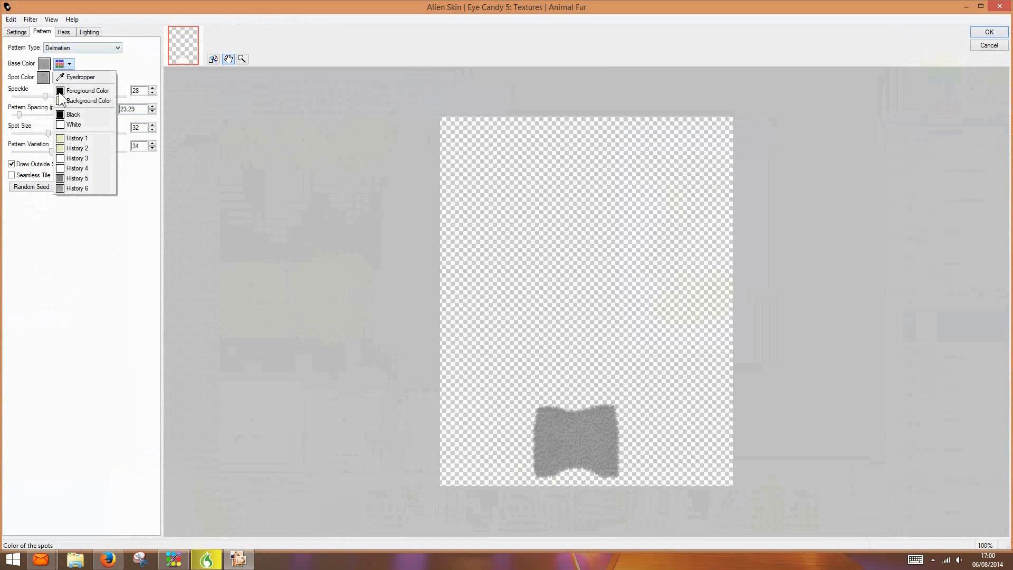
left_click(61, 123)
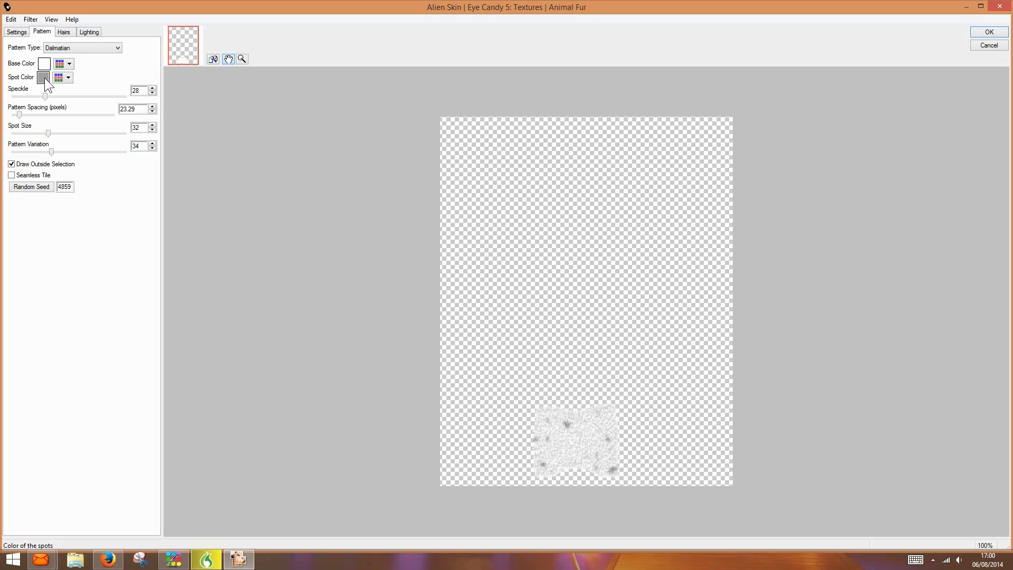
left_click(44, 78)
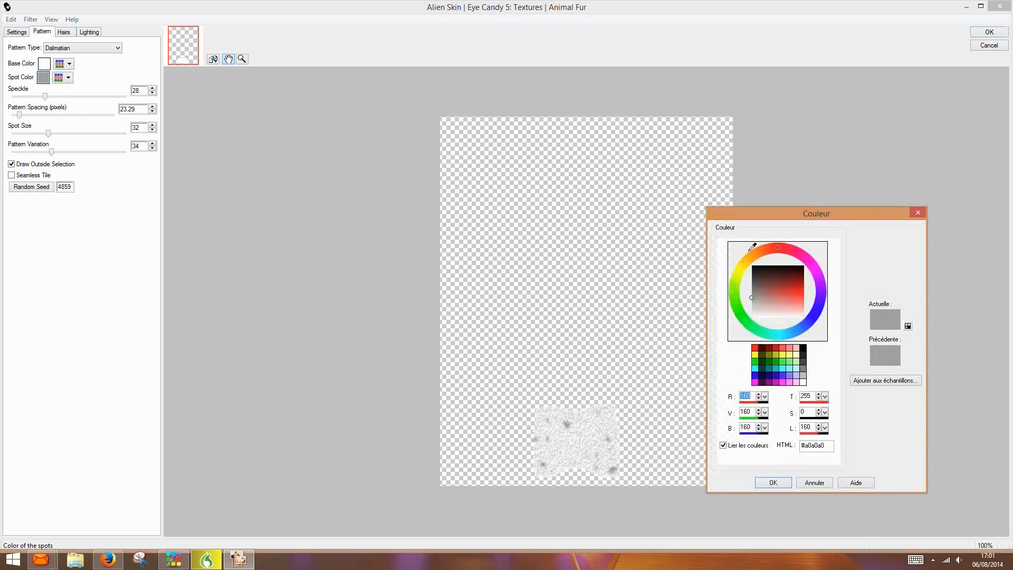
left_click(803, 382)
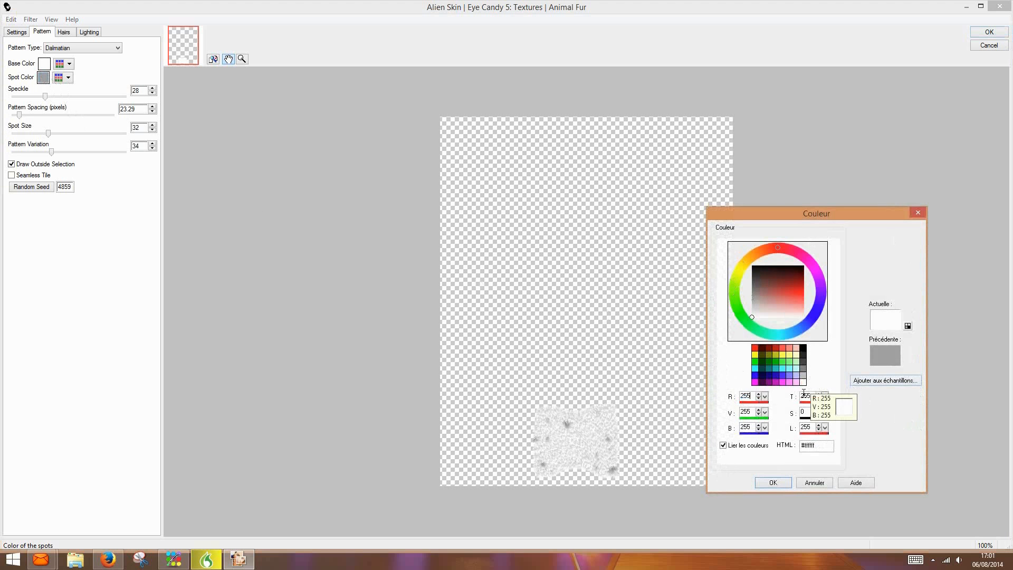
left_click(787, 481)
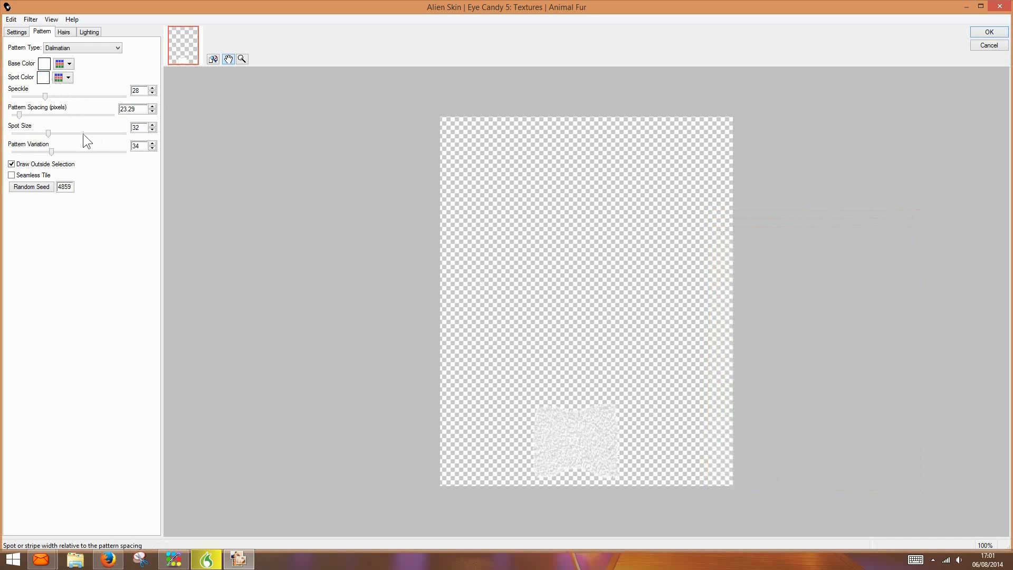
Step: Examine the base colour's colour picker and its list of preset and history colours without choosing another colour
left_click(45, 65)
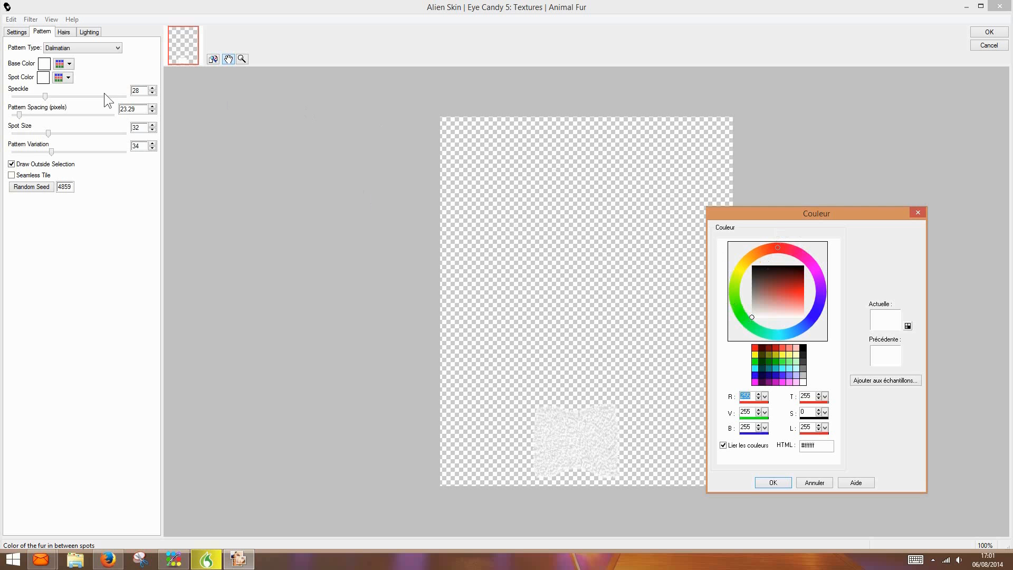
left_click(60, 62)
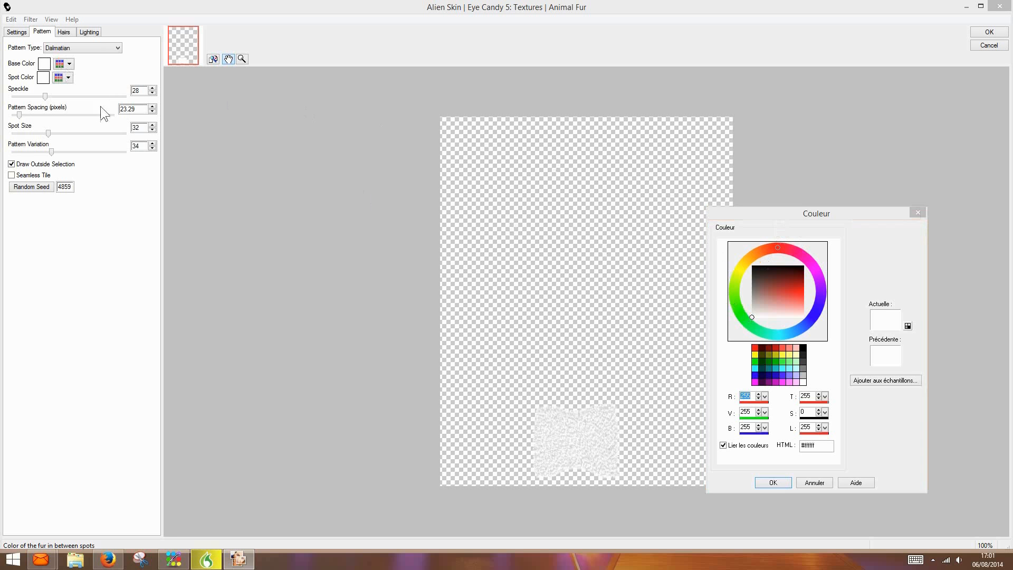
left_click(919, 212)
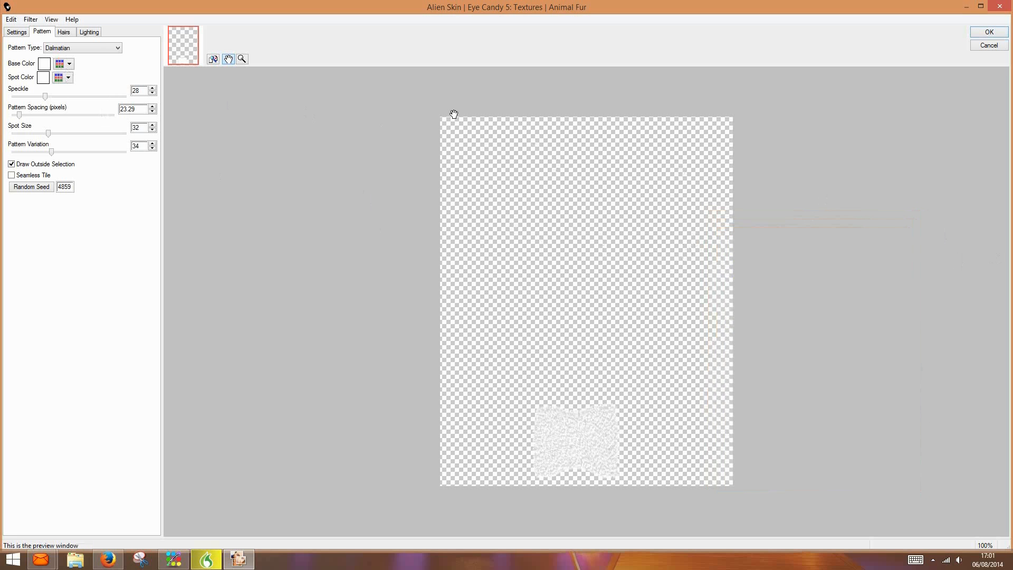
left_click(60, 64)
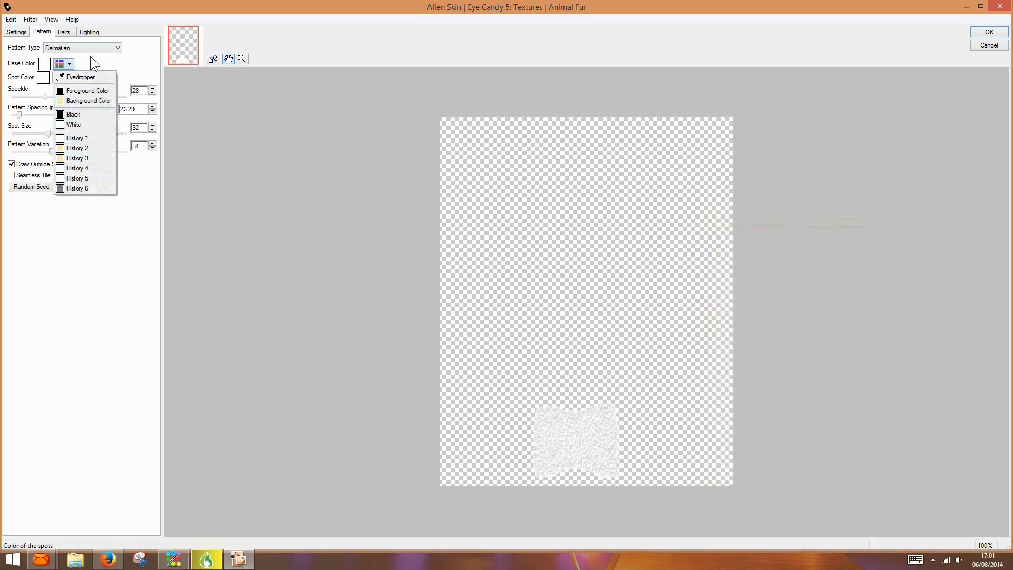
left_click(131, 72)
left_click(69, 64)
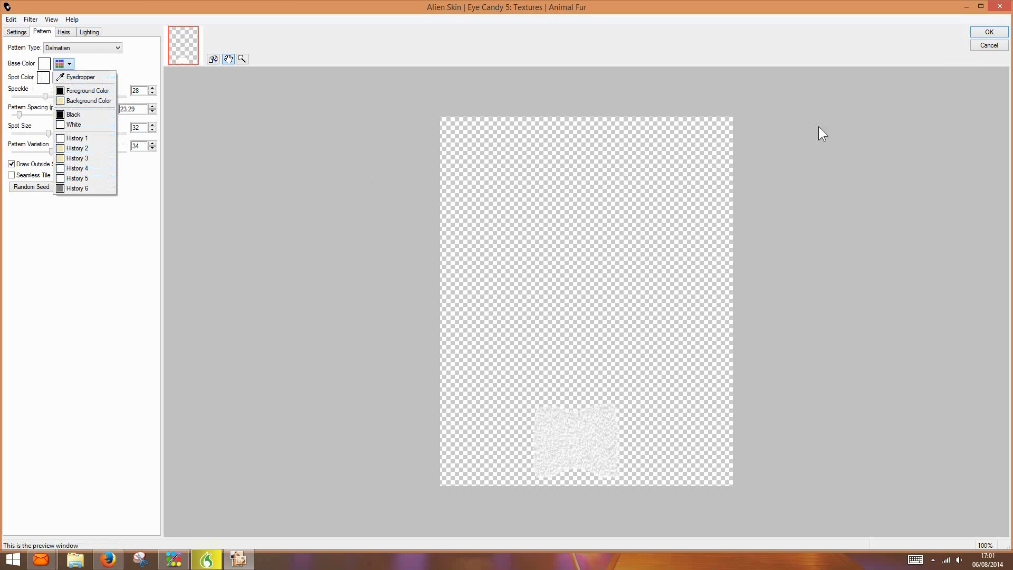
Step: Try progressively longer hair lengths of 12.61, 17.45 and 53.22 pixels on the white chest fur
left_click(67, 33)
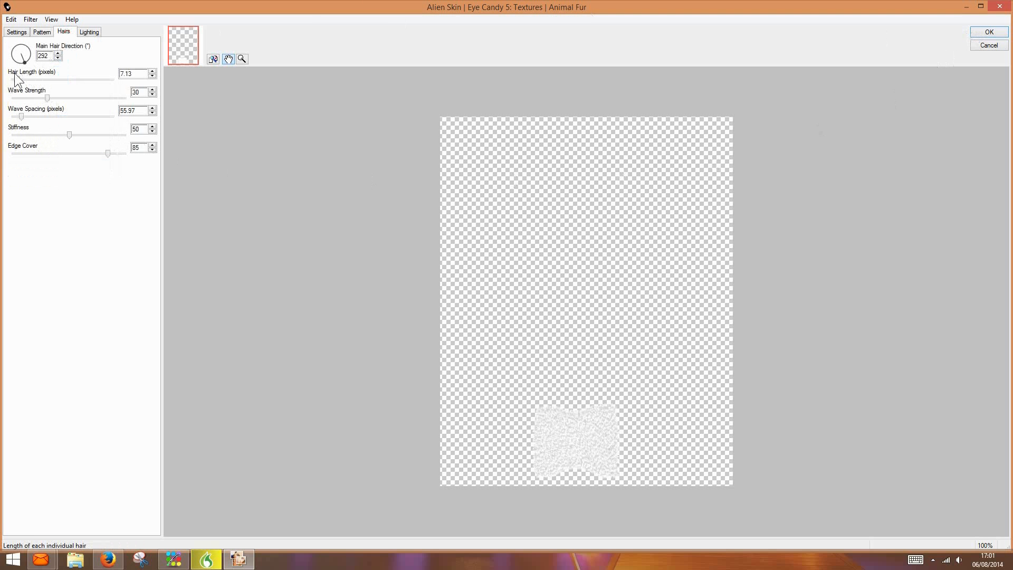
left_click_drag(17, 78, 31, 78)
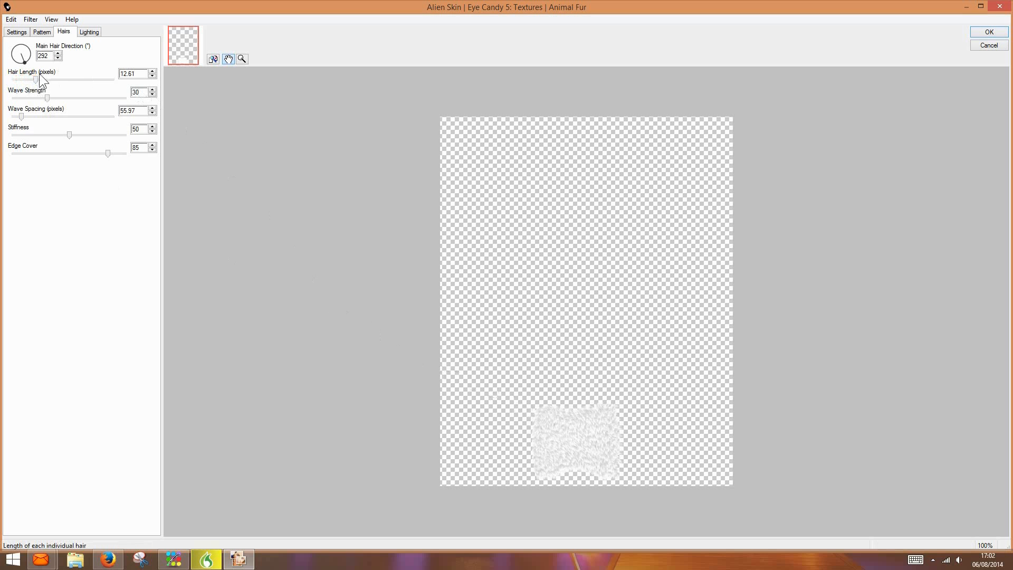
left_click_drag(35, 78, 51, 80)
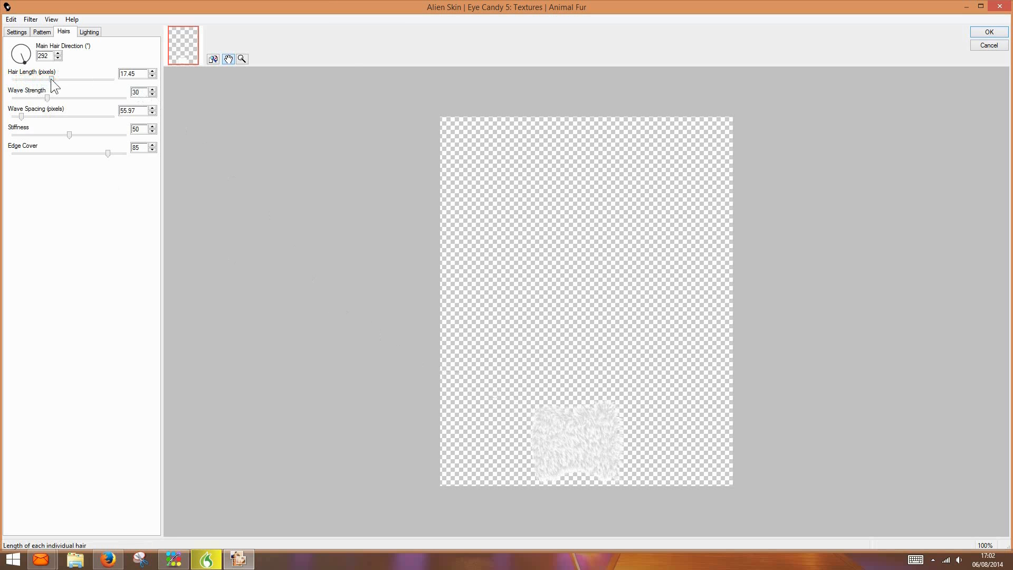
left_click_drag(50, 79, 94, 81)
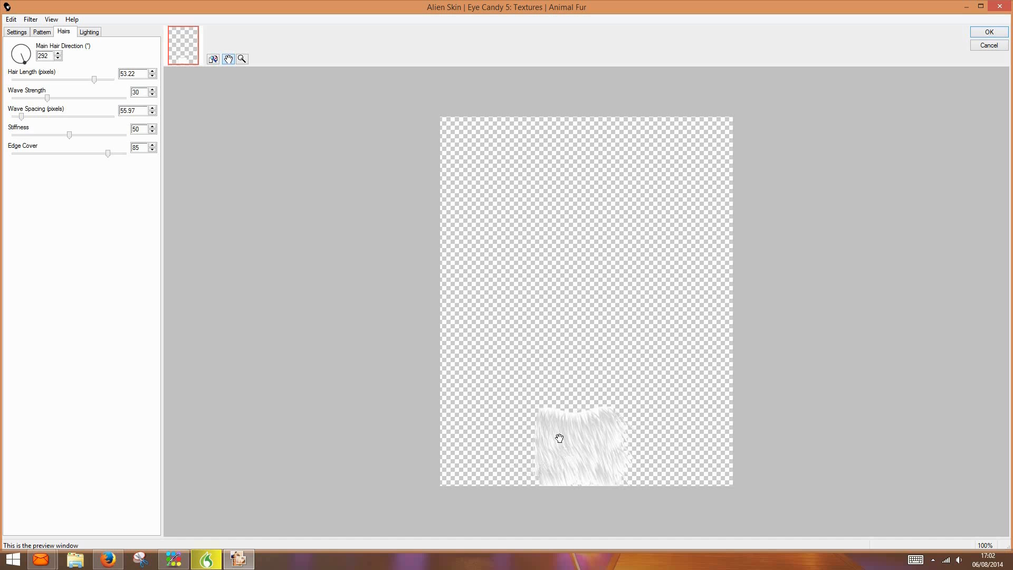
Step: Apply the Animal Fur to the reshaped chest with a hair length of 7.61 pixels, and undo it
left_click_drag(96, 78, 19, 79)
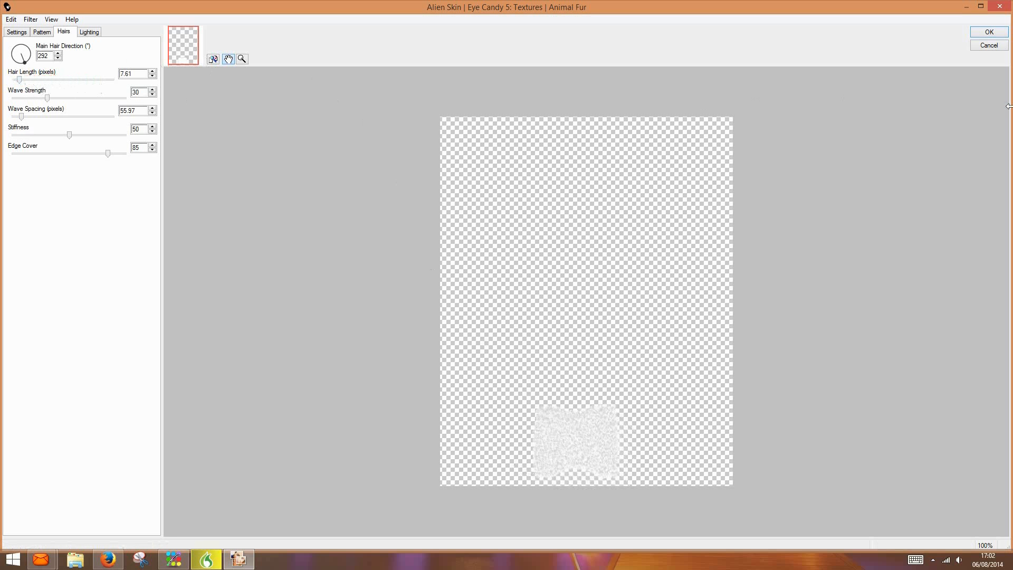
left_click(989, 31)
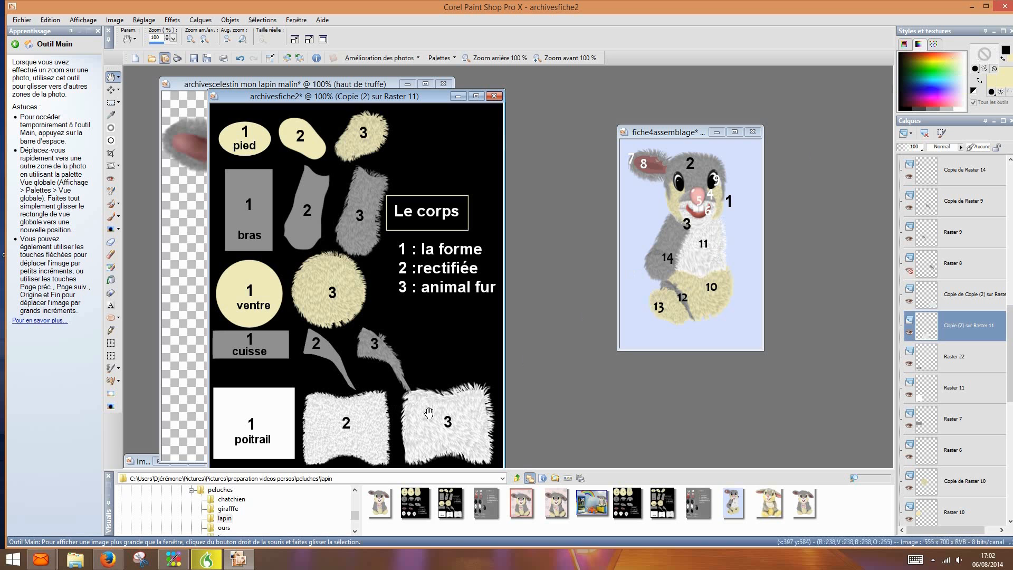
left_click(240, 59)
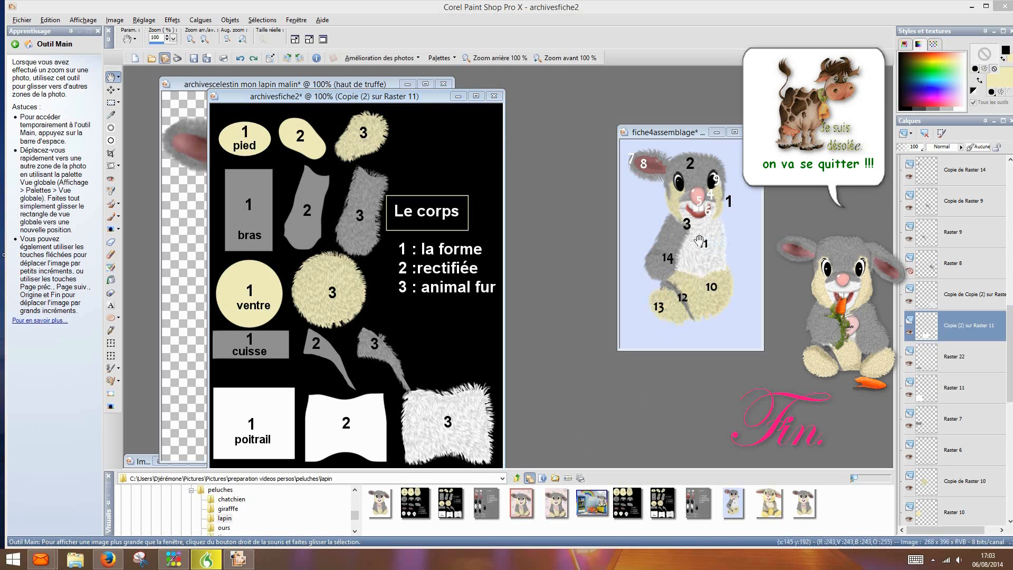
Step: Darken the lower edge of the rabbit's face on fiche4assemblage's "tete" layer with the Burn brush
left_click(717, 263)
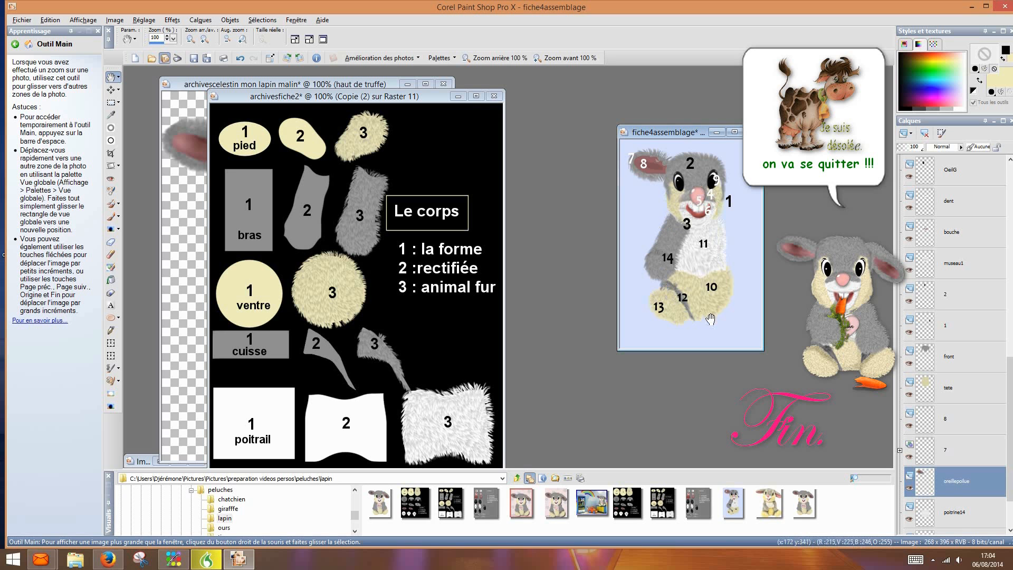
left_click(112, 404)
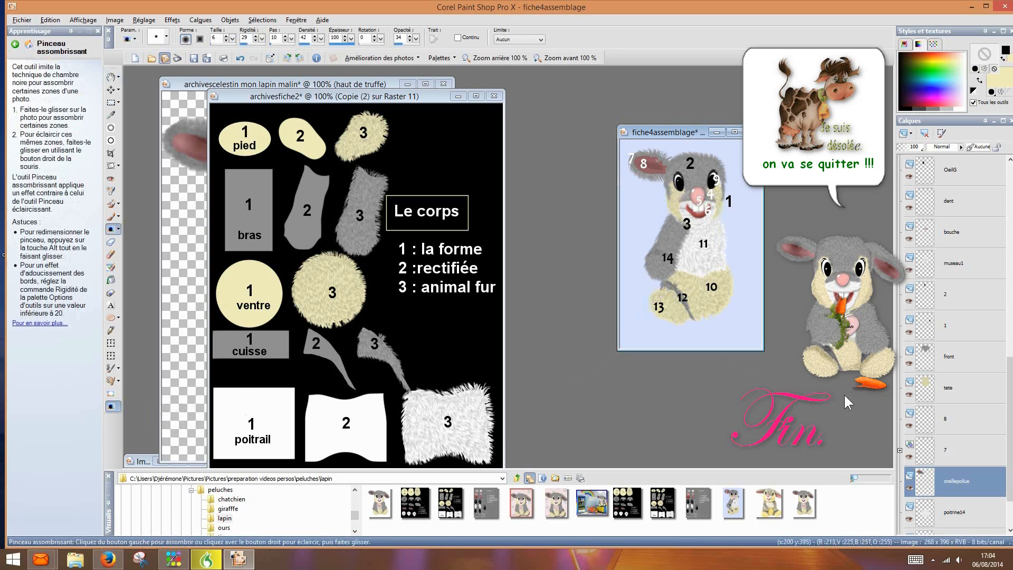
left_click(971, 398)
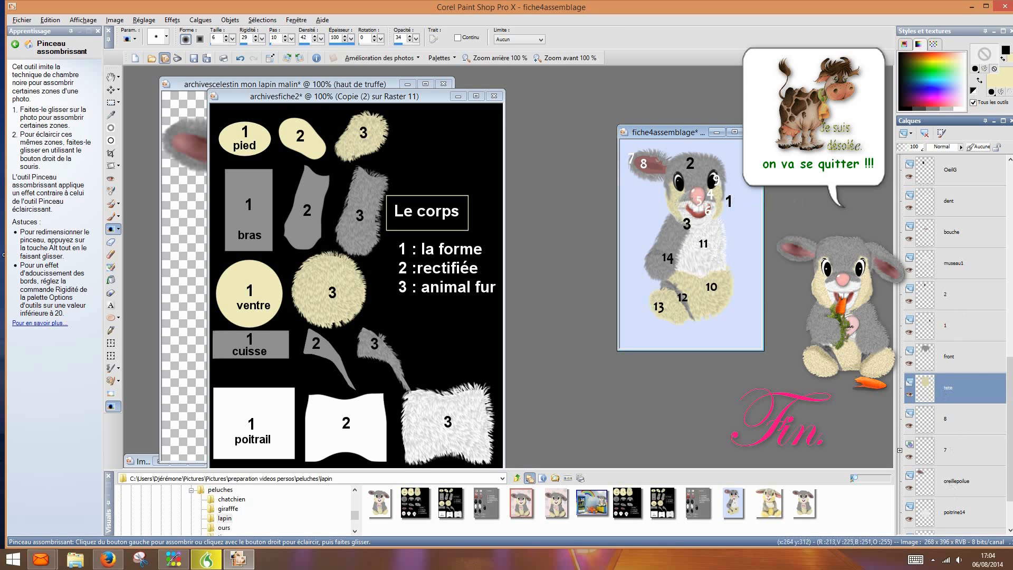
mouse_move(939, 389)
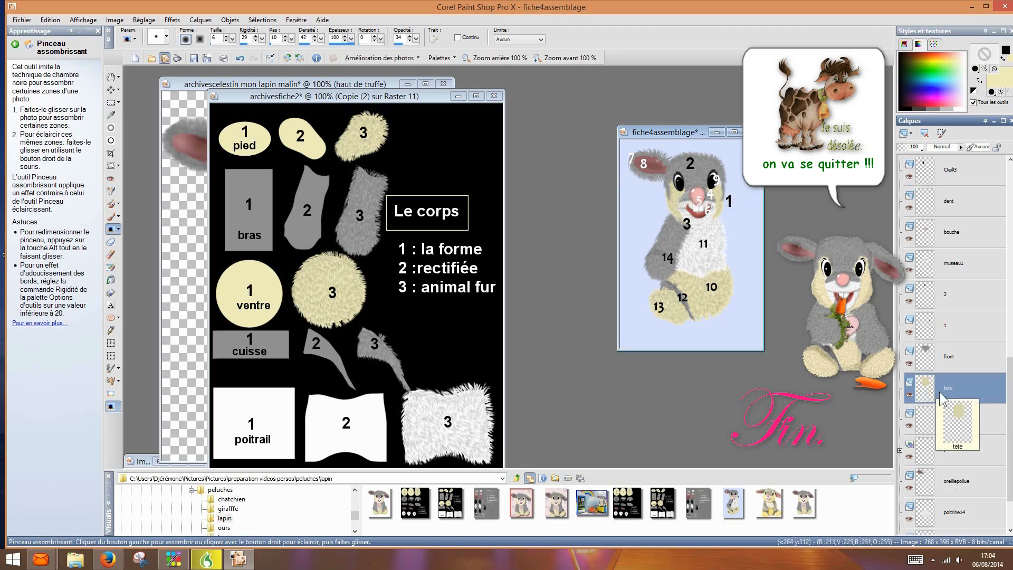
left_click(667, 203)
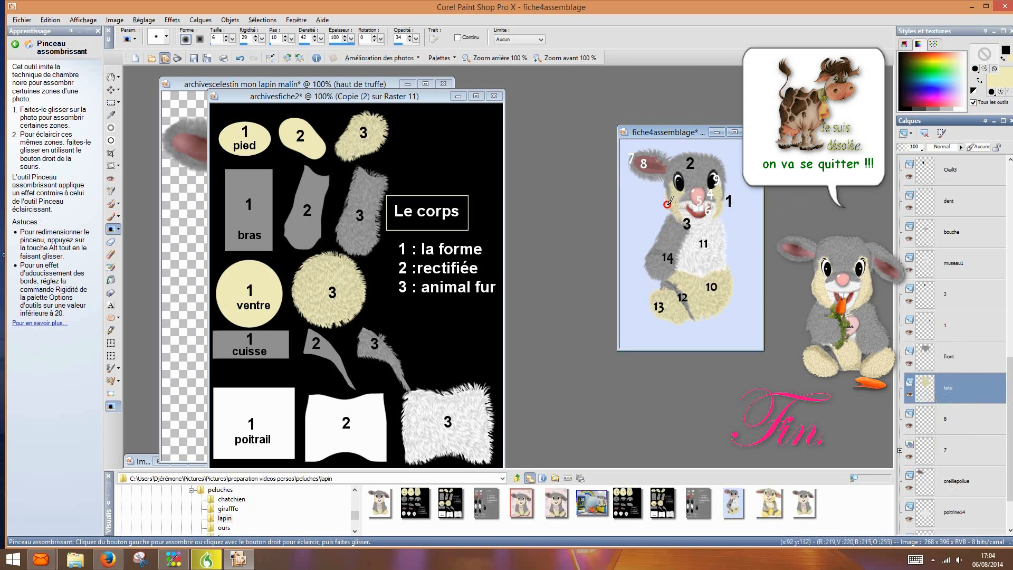
mouse_move(667, 204)
left_mouse_down()
mouse_move(679, 223)
mouse_move(672, 202)
mouse_move(715, 220)
mouse_move(717, 213)
left_mouse_up()
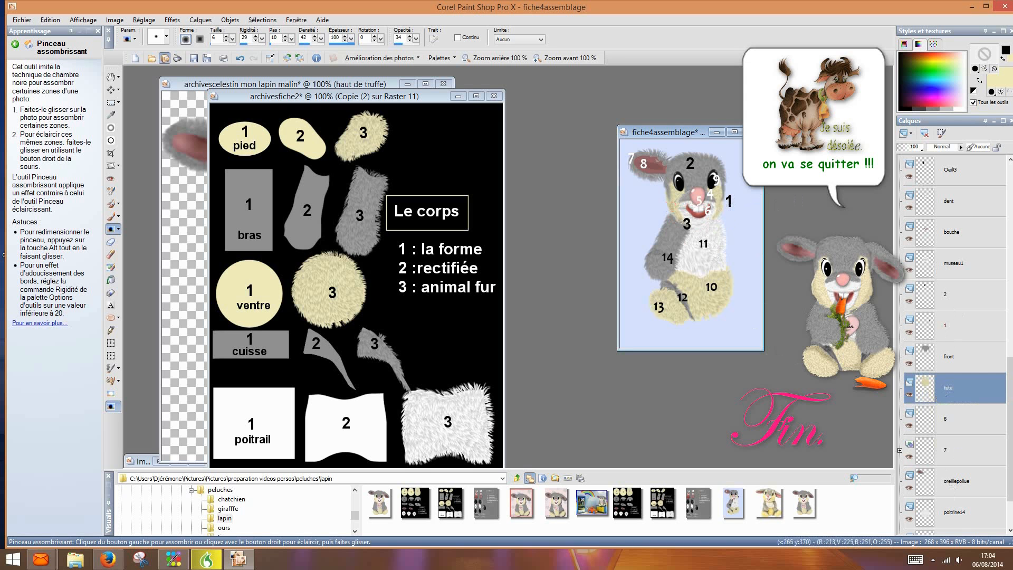
Step: Select the "museau1" layer and darken the muzzle's lower edge with short Burn brush strokes
left_click(949, 266)
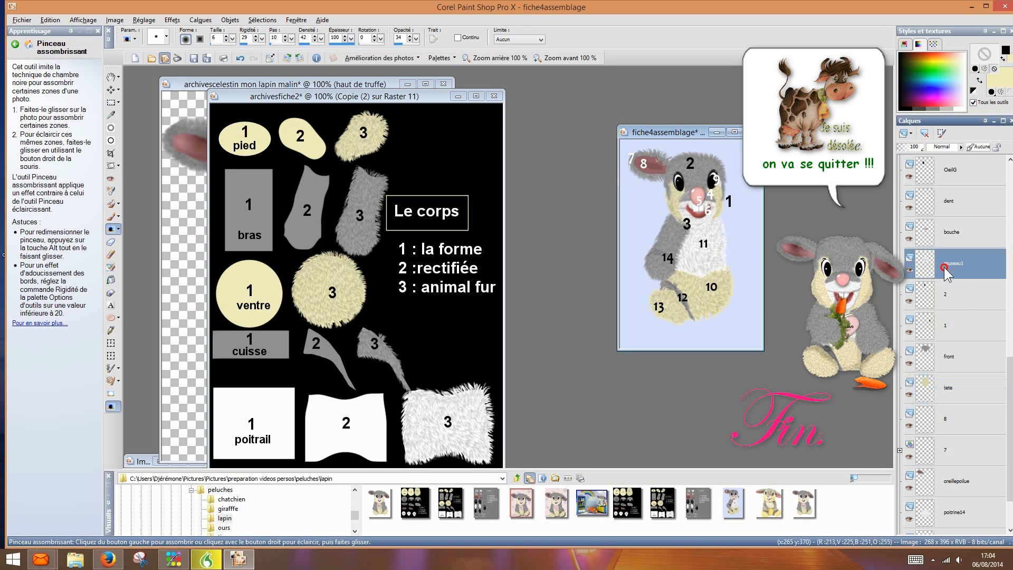
left_click(702, 226)
mouse_move(702, 225)
left_mouse_down()
mouse_move(708, 220)
mouse_move(692, 226)
mouse_move(711, 216)
mouse_move(701, 223)
left_mouse_up()
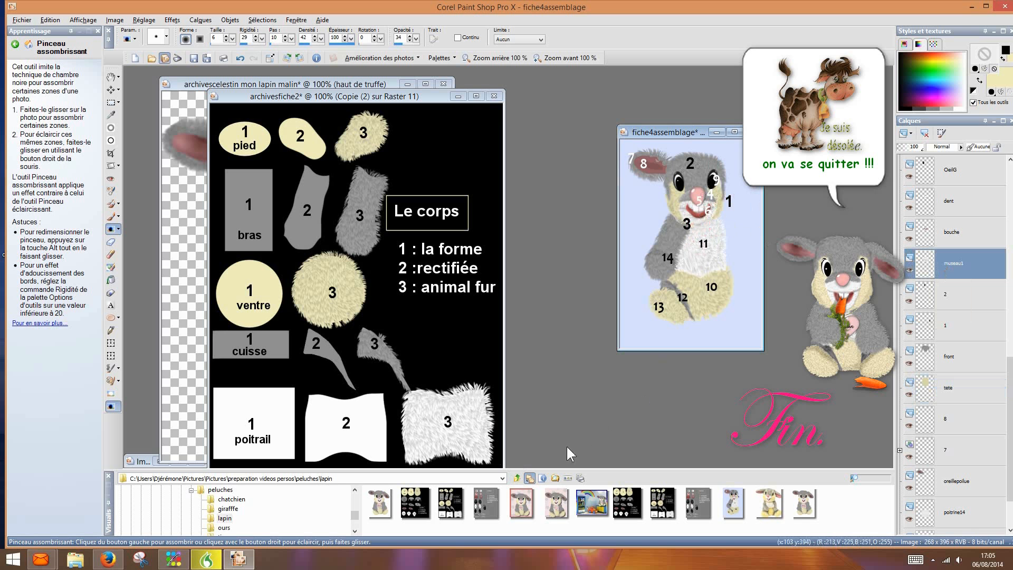
Step: Close archivesfiche2, open the decoration-chambre-bebe image from the lapin folder and move its window beside the assembled rabbit
left_click(494, 96)
left_click(532, 299)
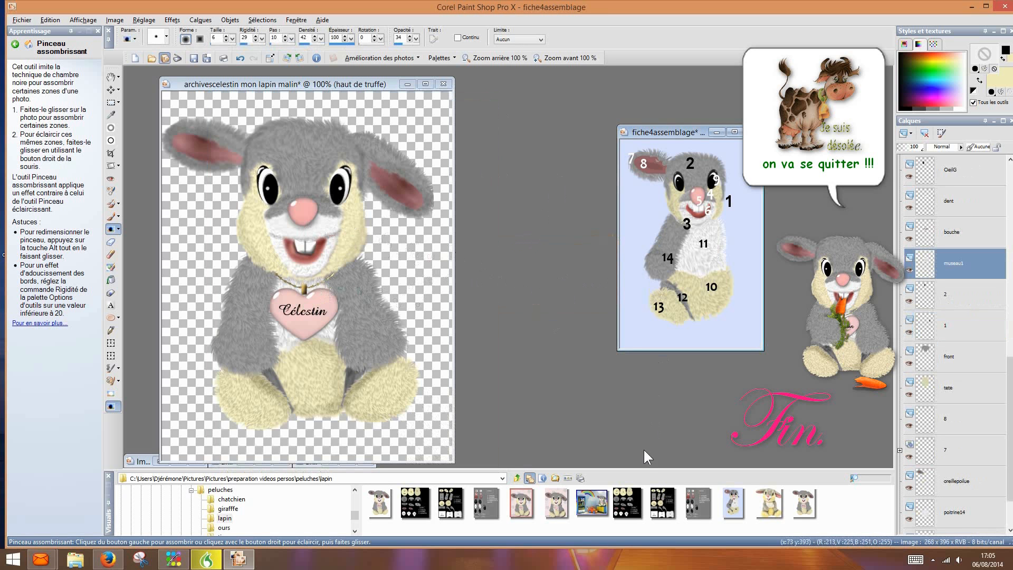
double_click(602, 502)
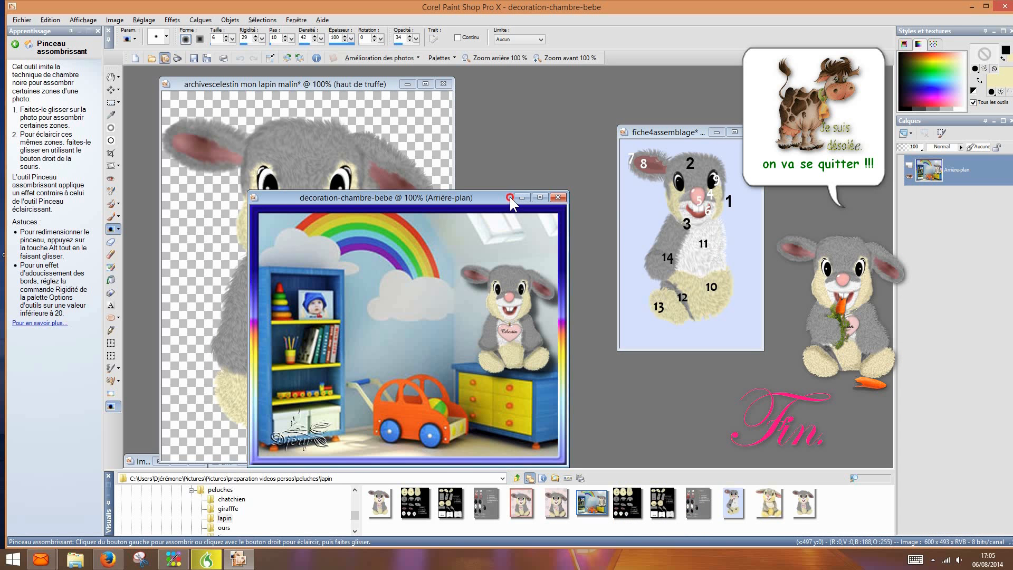
left_click_drag(510, 198, 562, 141)
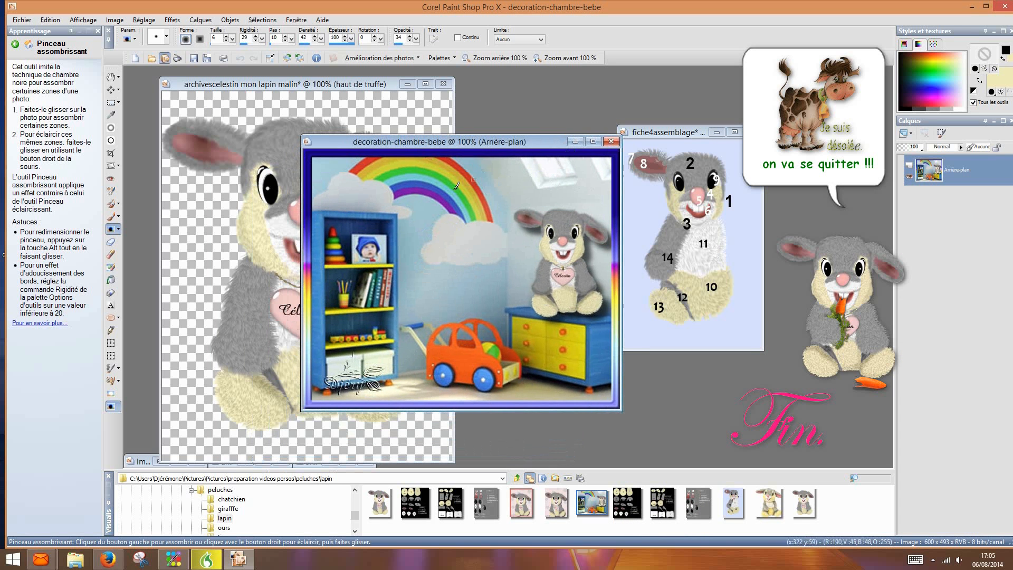